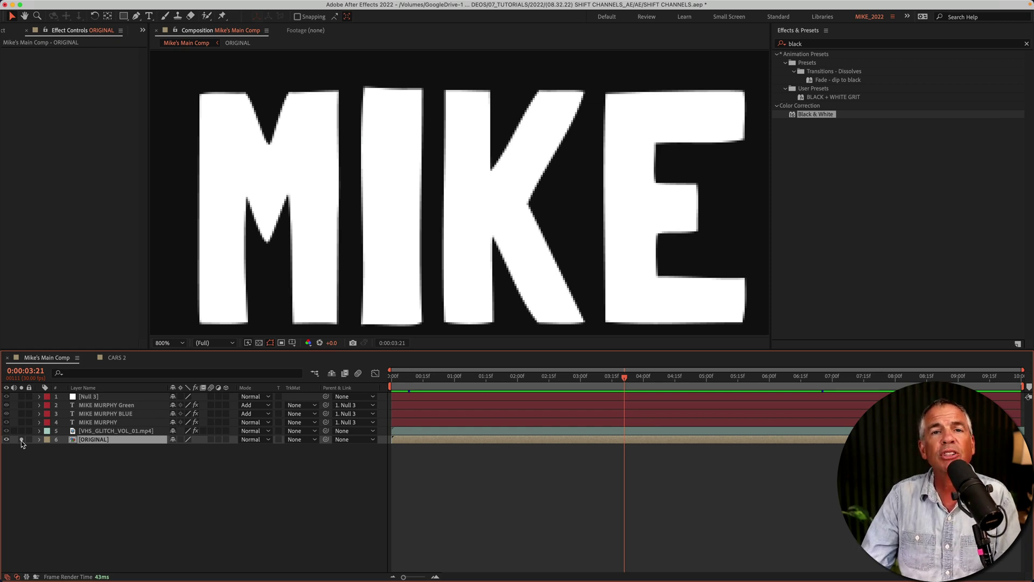
Step: Turn off Solo on the ORIGINAL layer to preview the finished RGB-split effect
{"action": "left_click", "coordinate": [21, 440]}
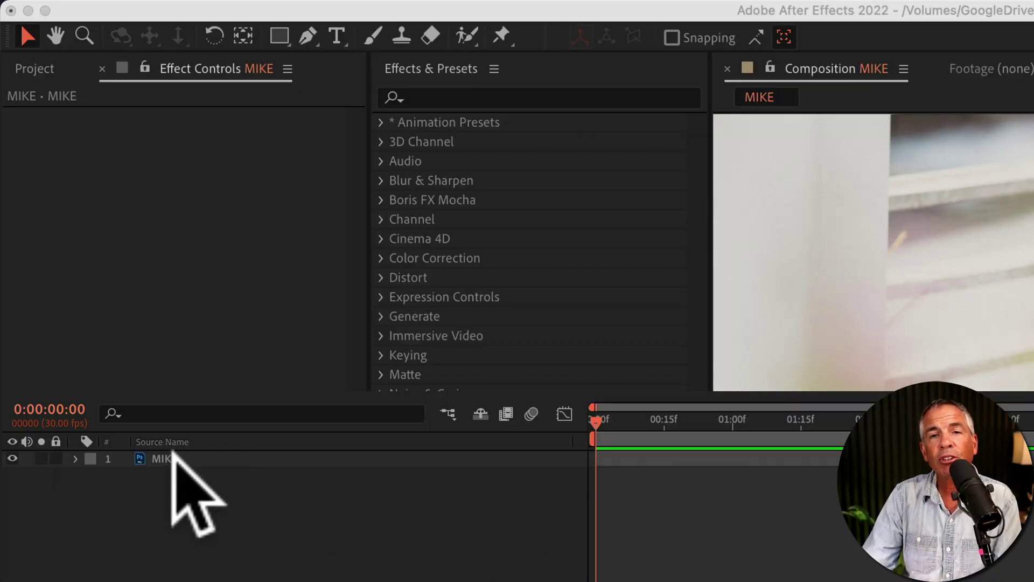
Step: Select the MIKE layer, search 'shif' in Effects & Presets, and drag Shift Channels onto it
{"action": "left_click", "coordinate": [173, 451]}
{"action": "left_click", "coordinate": [183, 459]}
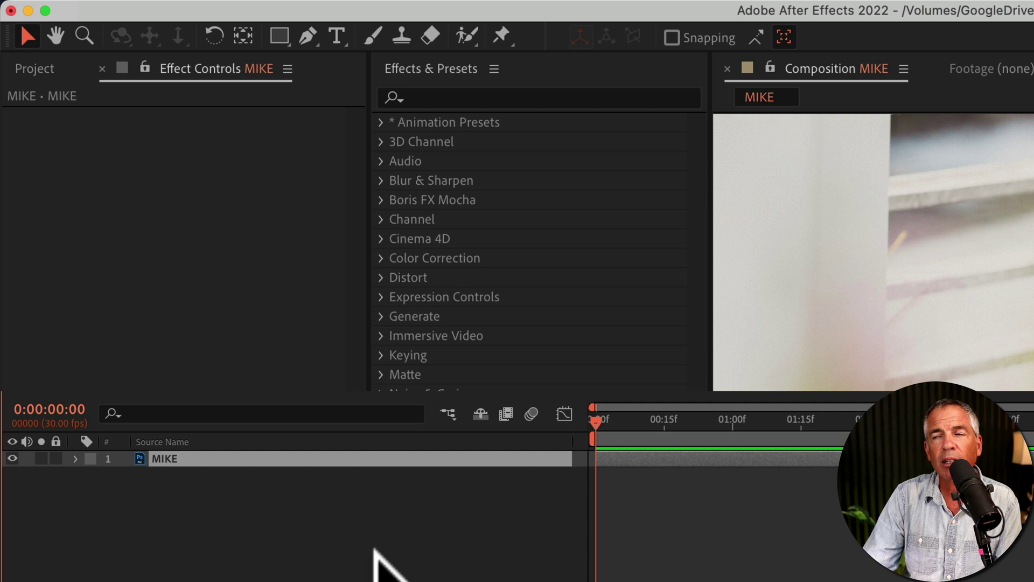
{"action": "left_click", "coordinate": [431, 68]}
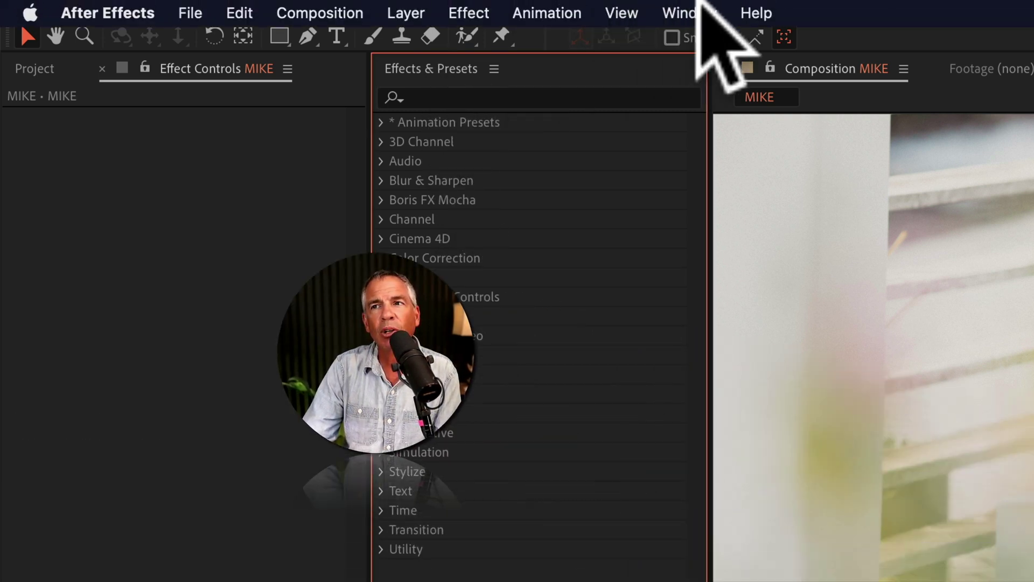
{"action": "left_click", "coordinate": [692, 12]}
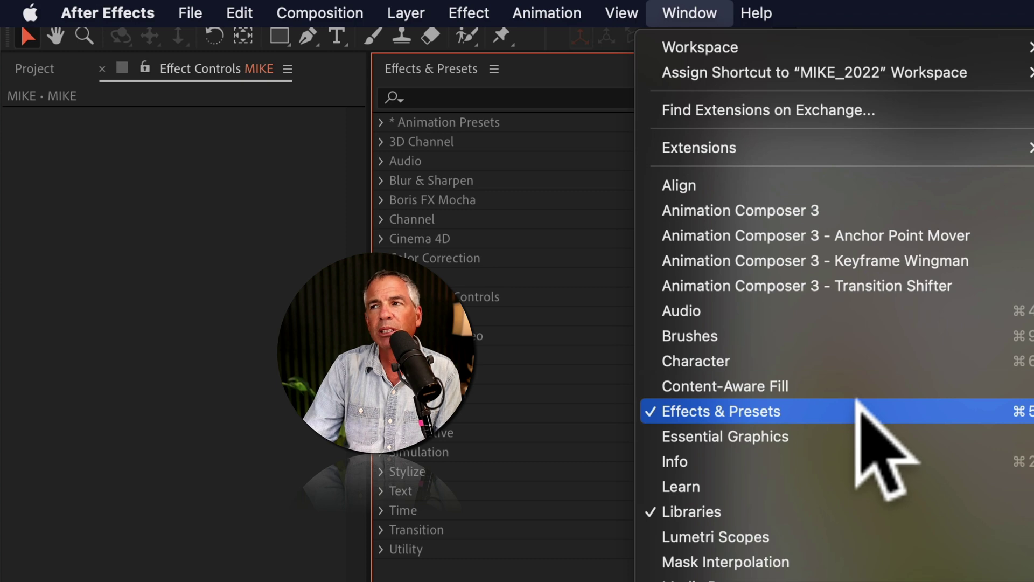
{"action": "left_click", "coordinate": [577, 566]}
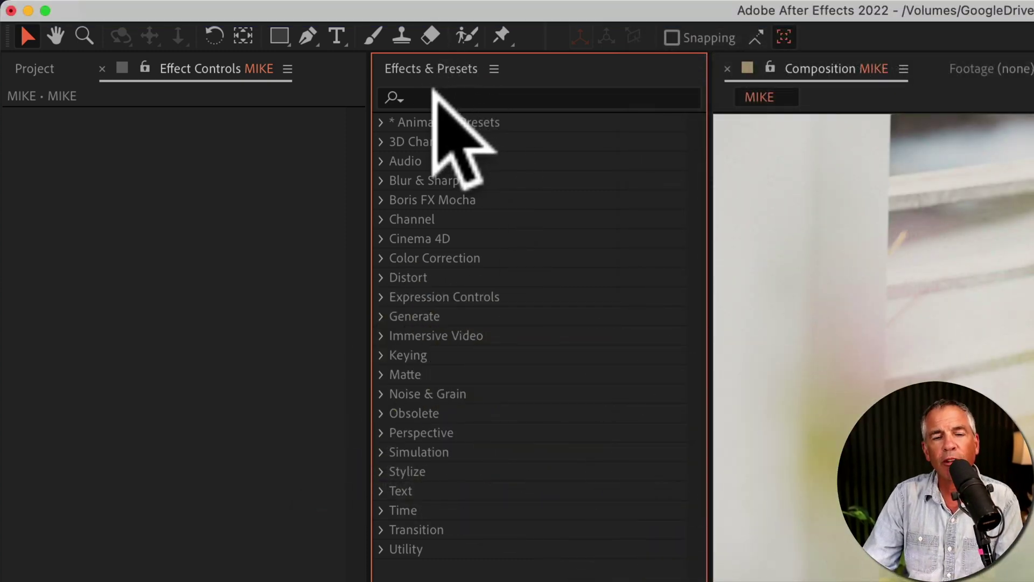
{"action": "left_click", "coordinate": [435, 102]}
{"action": "type", "text": "shift"}
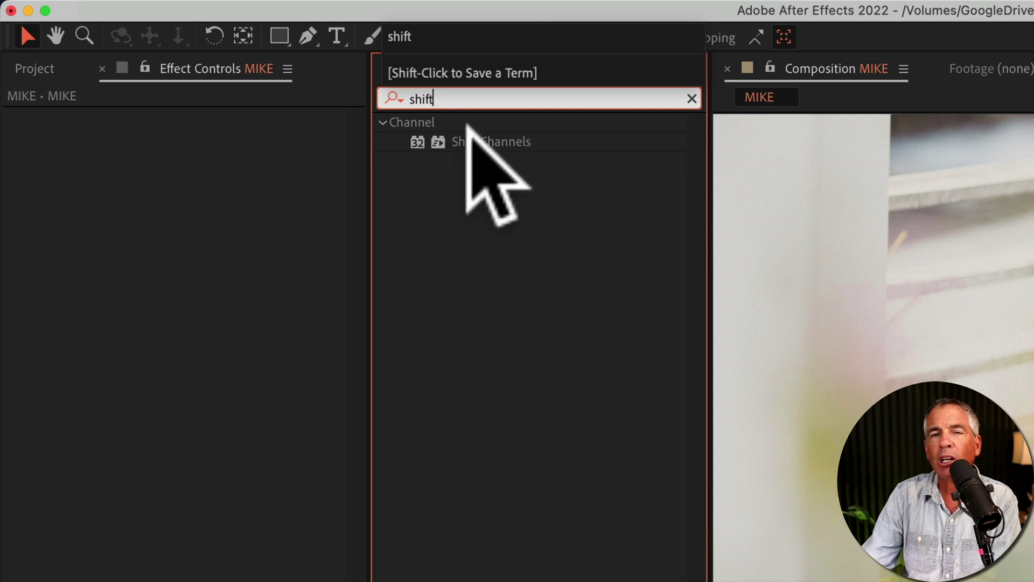
{"action": "left_click", "coordinate": [506, 144]}
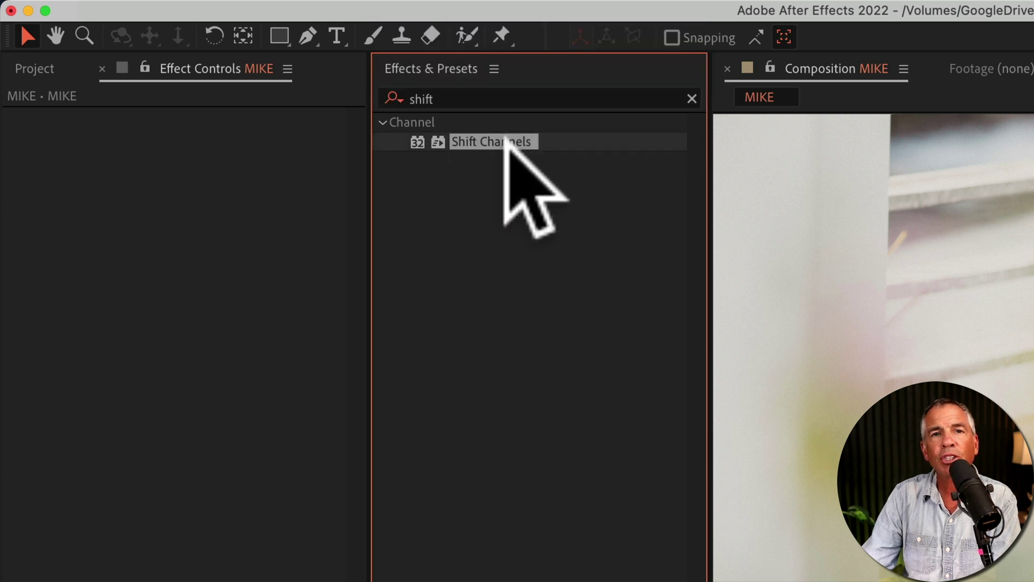
{"action": "left_click_drag", "start_coordinate": [507, 147], "coordinate": [596, 178]}
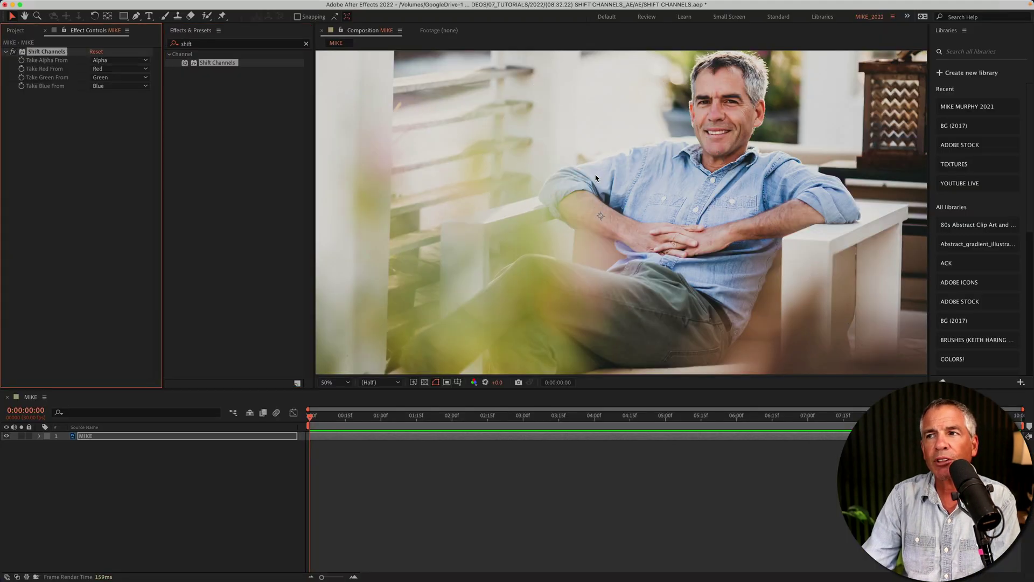
{"action": "left_click", "coordinate": [95, 465]}
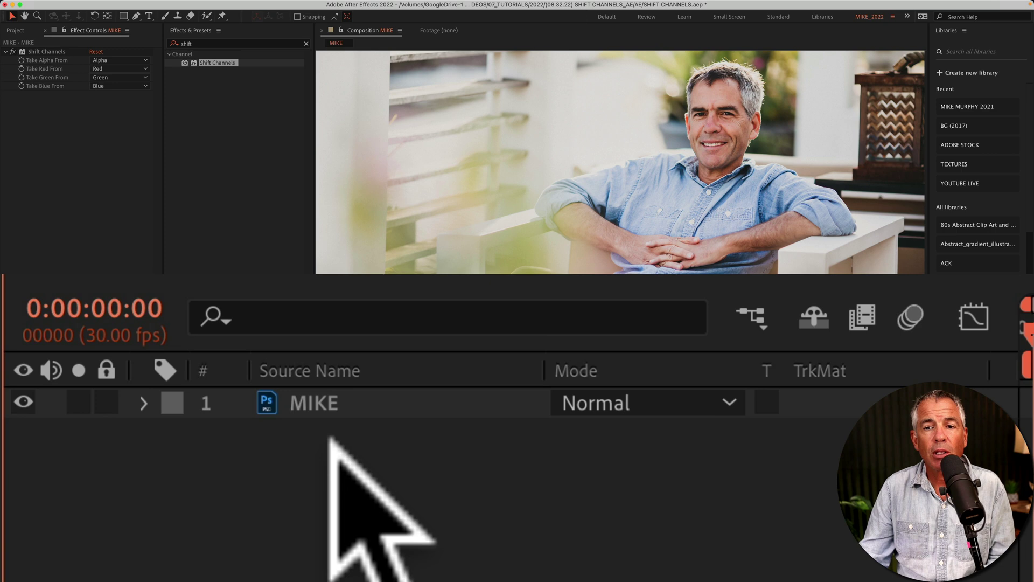
Step: Select the MIKE layer and duplicate it twice with Cmd+D
{"action": "left_click", "coordinate": [95, 436]}
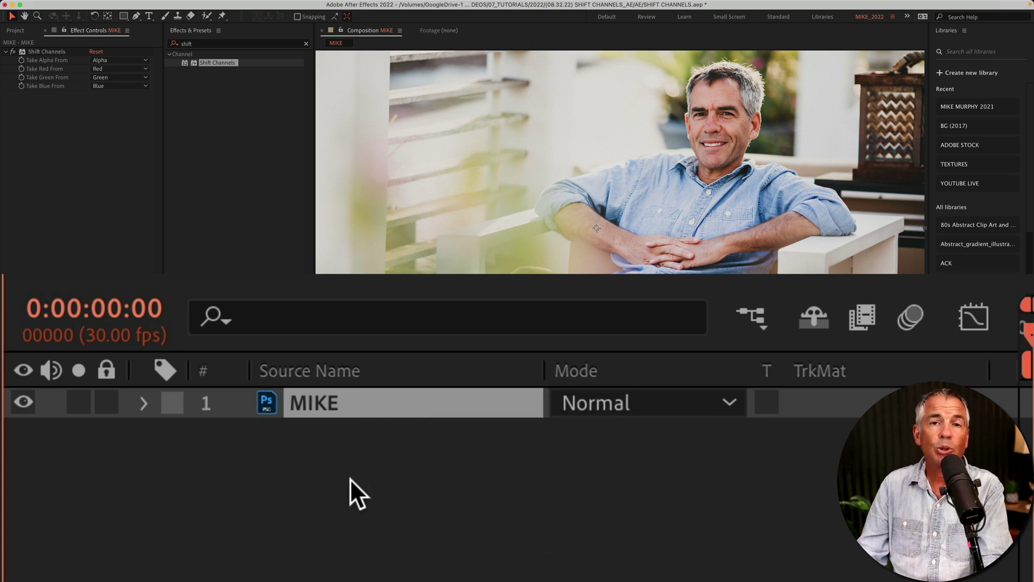
{"action": "key", "text": "super+d"}
{"action": "key", "text": "super+d"}
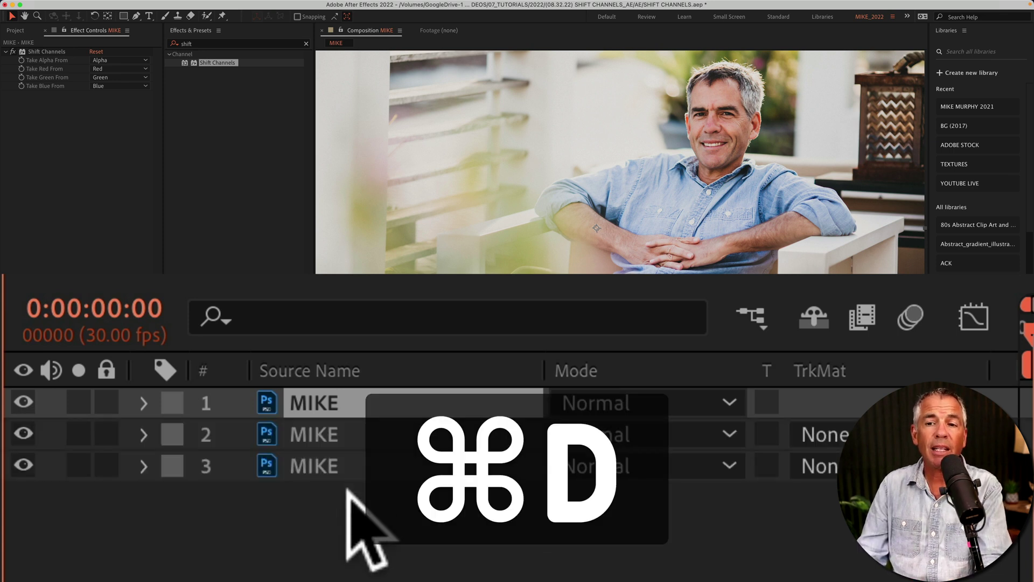
{"action": "key", "text": "super+d"}
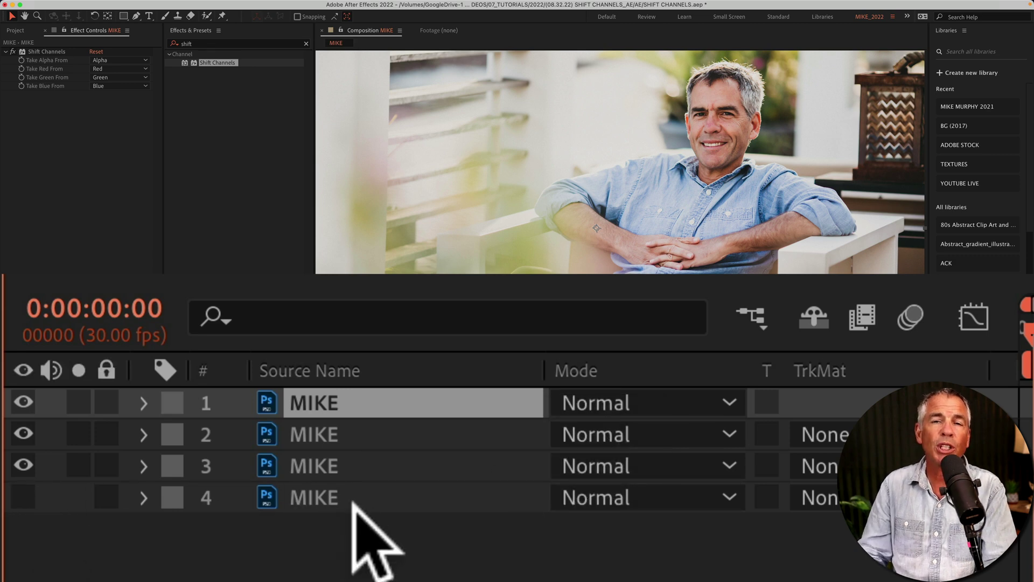
Step: Rename the bottom layer ORIGINAL and the layer above it RED
{"action": "key", "text": "Return"}
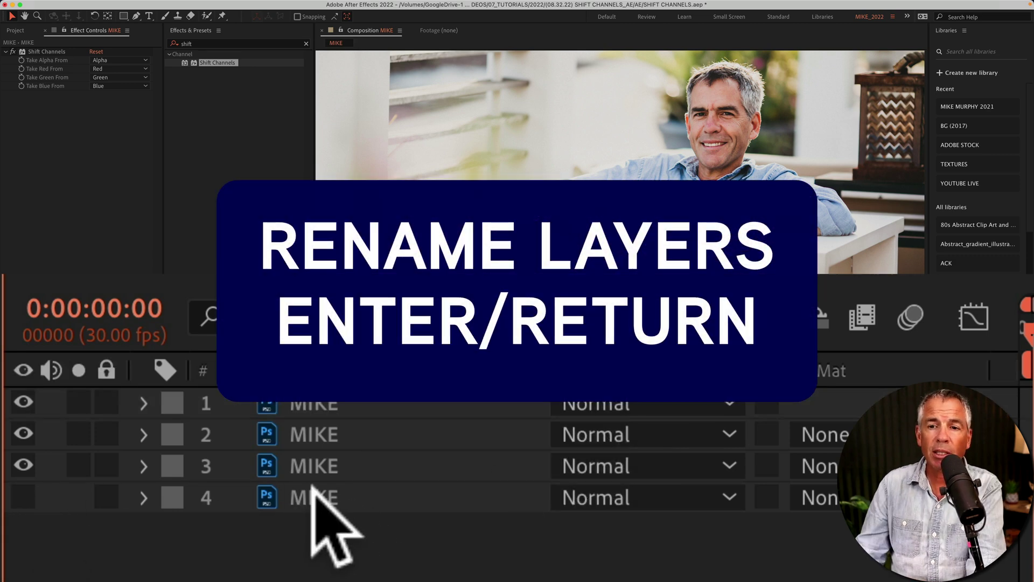
{"action": "left_click", "coordinate": [311, 487]}
{"action": "key", "text": "Return"}
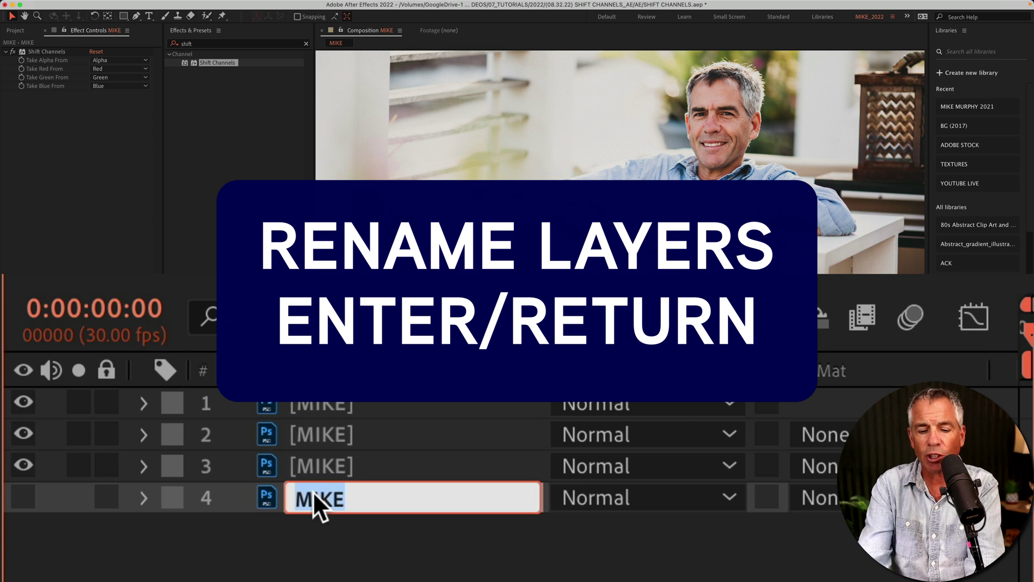
{"action": "type", "text": "ORIGI"}
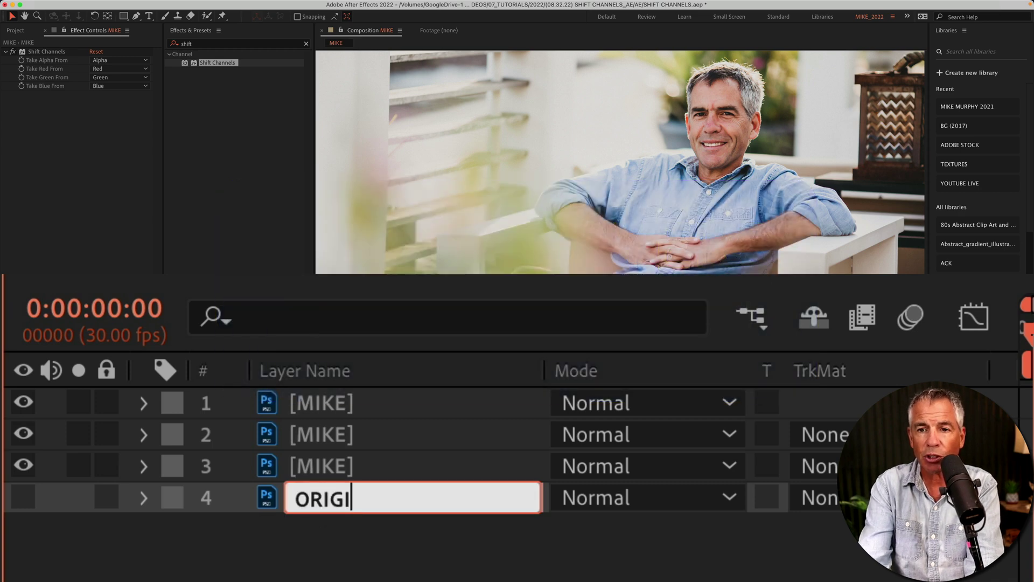
{"action": "type", "text": "NAL"}
{"action": "key", "text": "Return"}
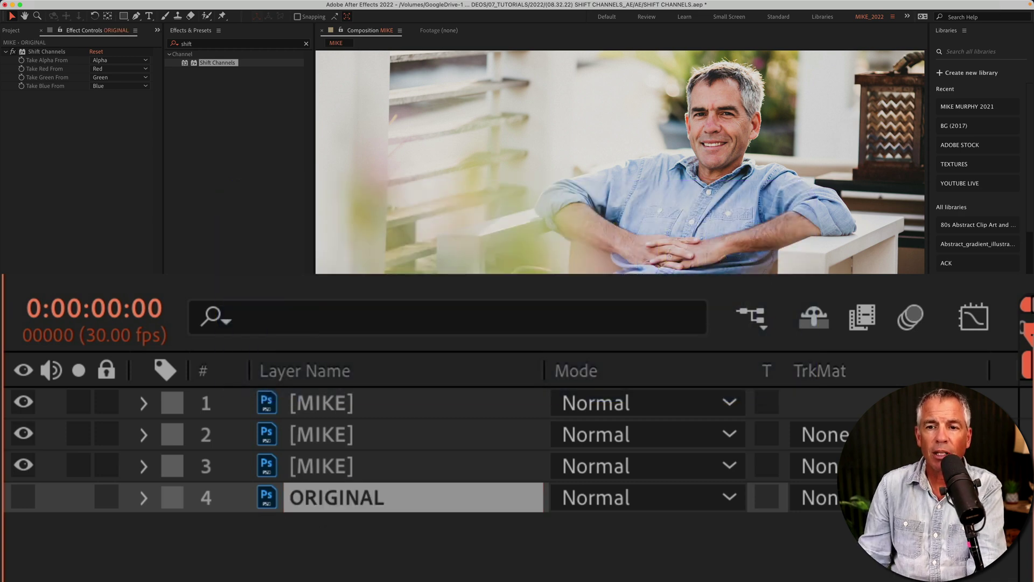
{"action": "left_click", "coordinate": [325, 453]}
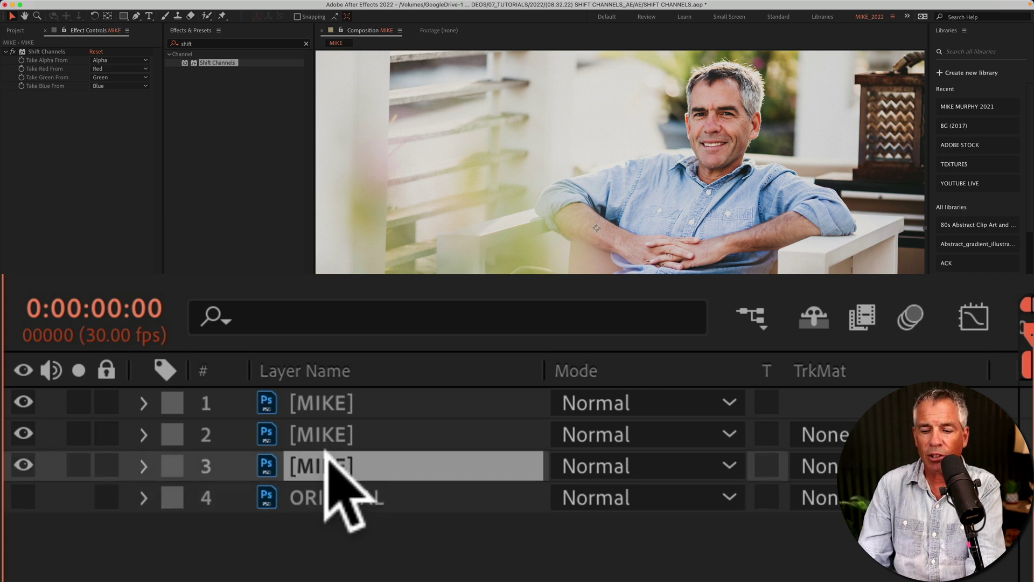
{"action": "key", "text": "Return"}
{"action": "type", "text": "RED"}
{"action": "key", "text": "Return"}
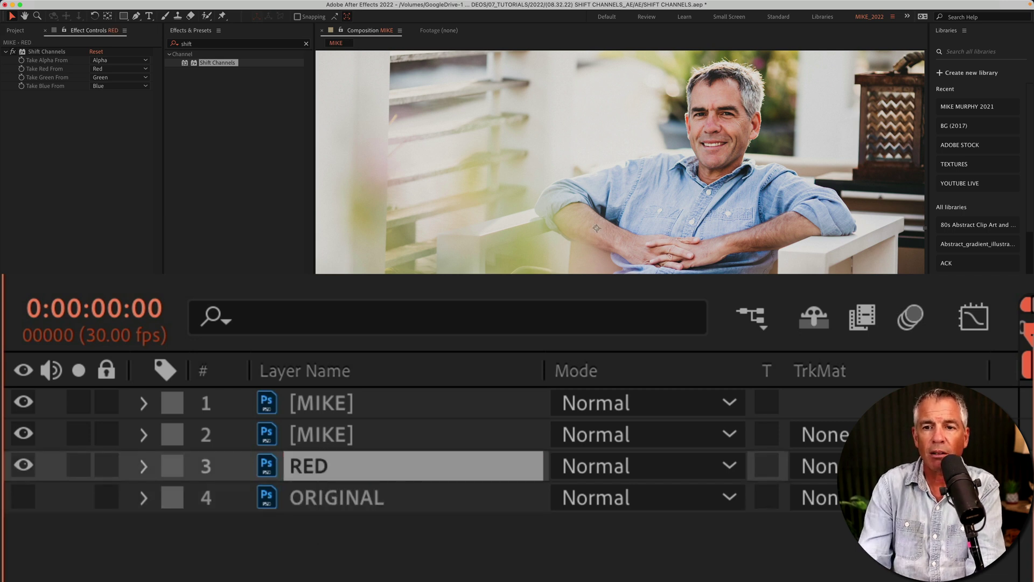
Step: Rename layer 2 GREEN and the top layer BLUE
{"action": "left_click", "coordinate": [314, 433]}
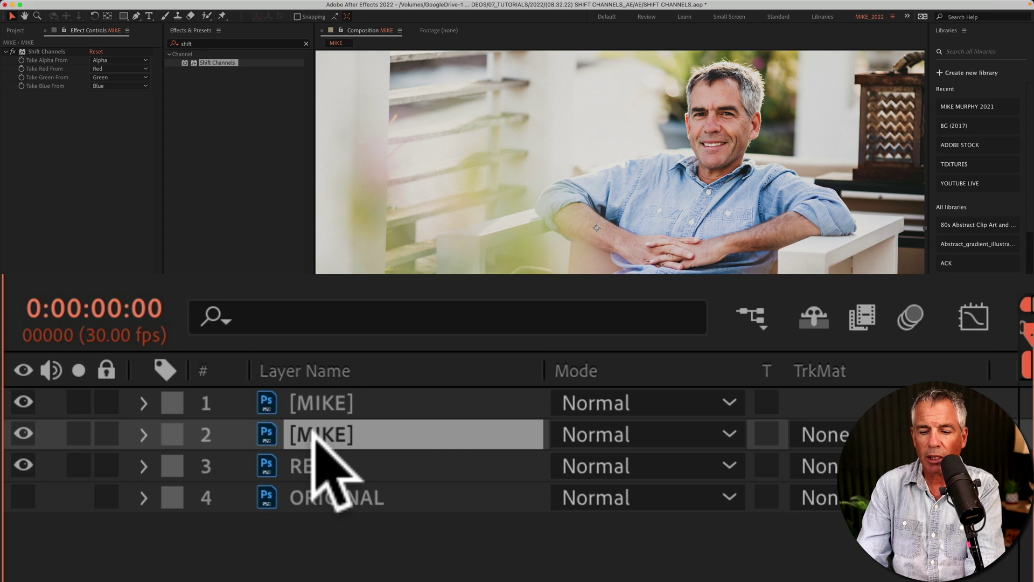
{"action": "key", "text": "Return"}
{"action": "type", "text": "GREEN"}
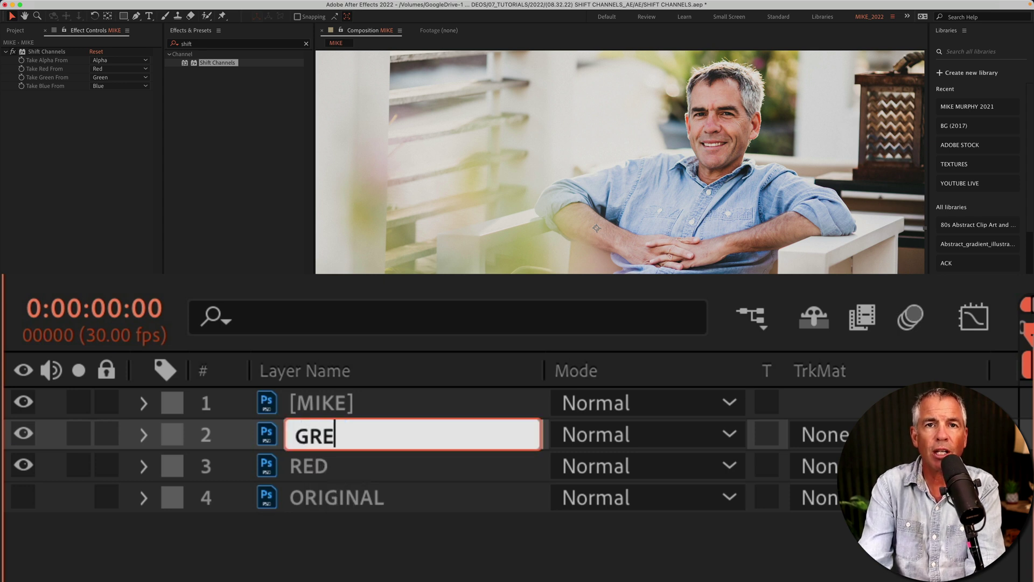
{"action": "left_click", "coordinate": [312, 403]}
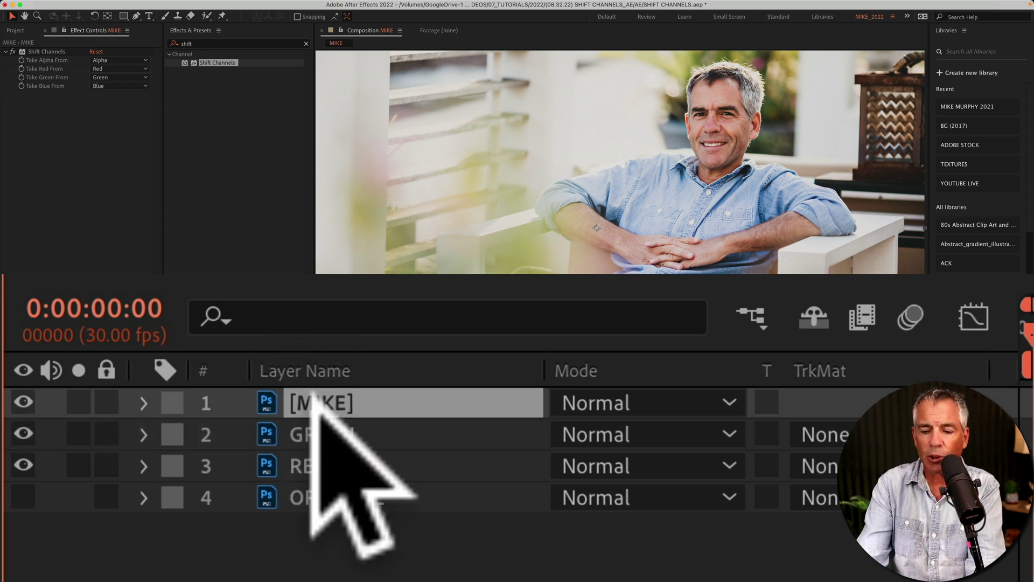
{"action": "key", "text": "Return"}
{"action": "type", "text": "BLUE"}
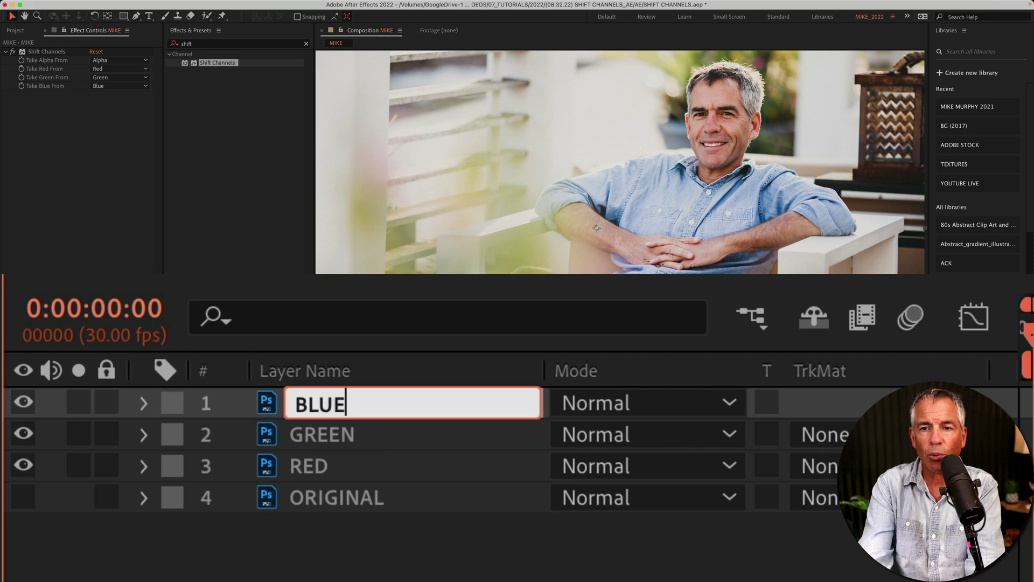
{"action": "left_click", "coordinate": [410, 455]}
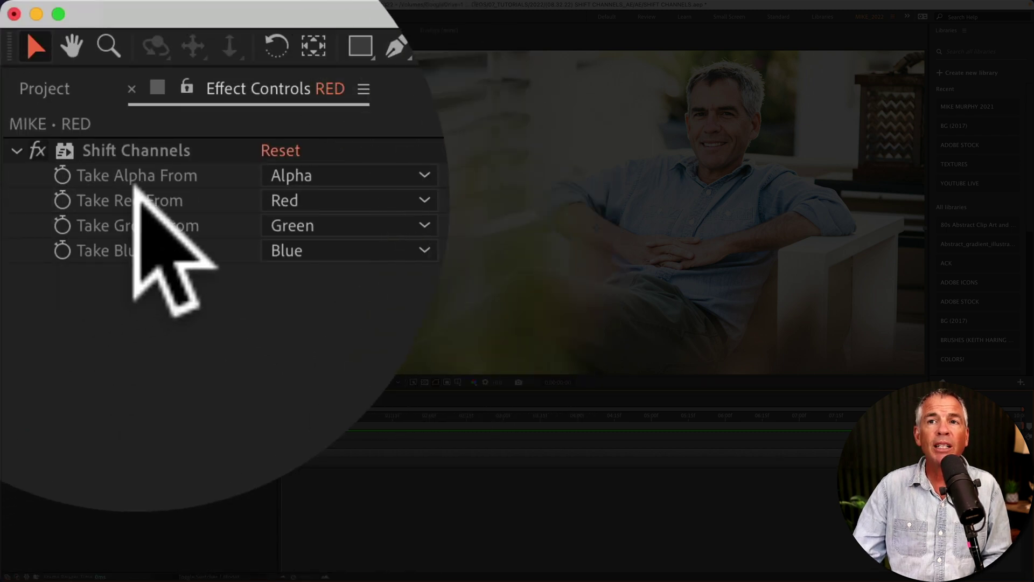
Step: On RED, keep Take Red From Red, set Take Green and Take Blue to Full Off, and solo to check
{"action": "left_click", "coordinate": [315, 199]}
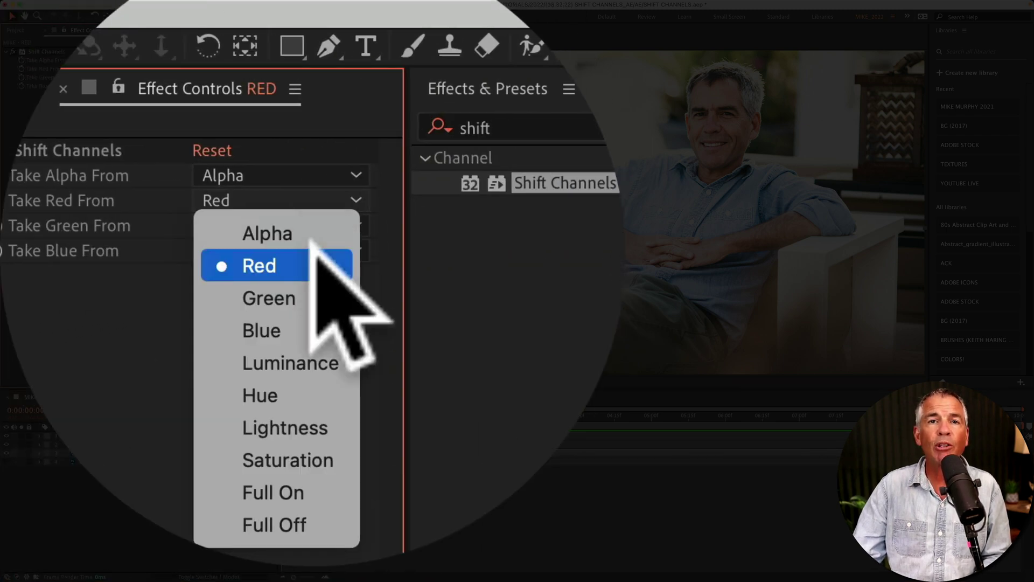
{"action": "left_click", "coordinate": [314, 253]}
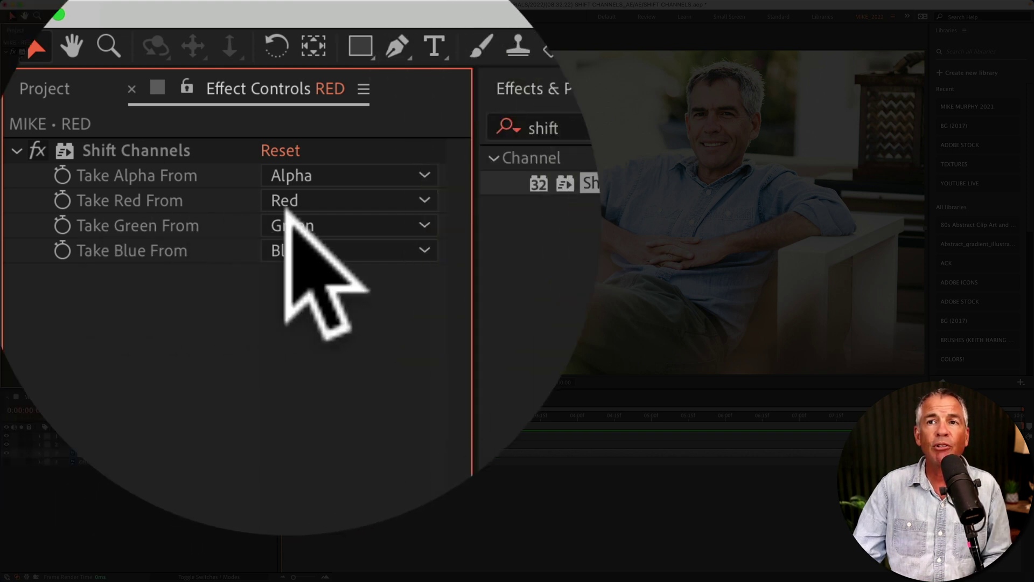
{"action": "left_click", "coordinate": [321, 226]}
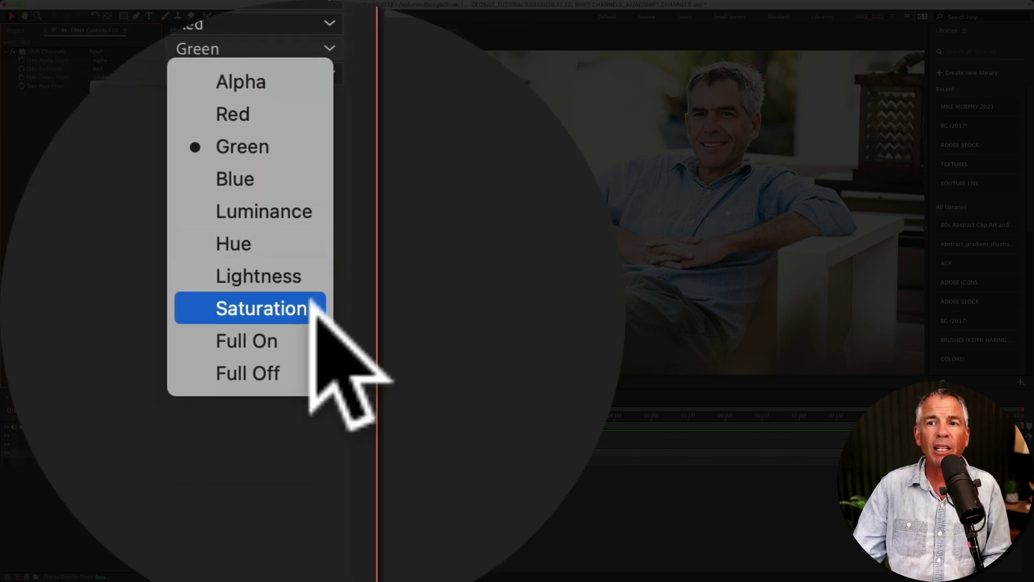
{"action": "left_click", "coordinate": [312, 302]}
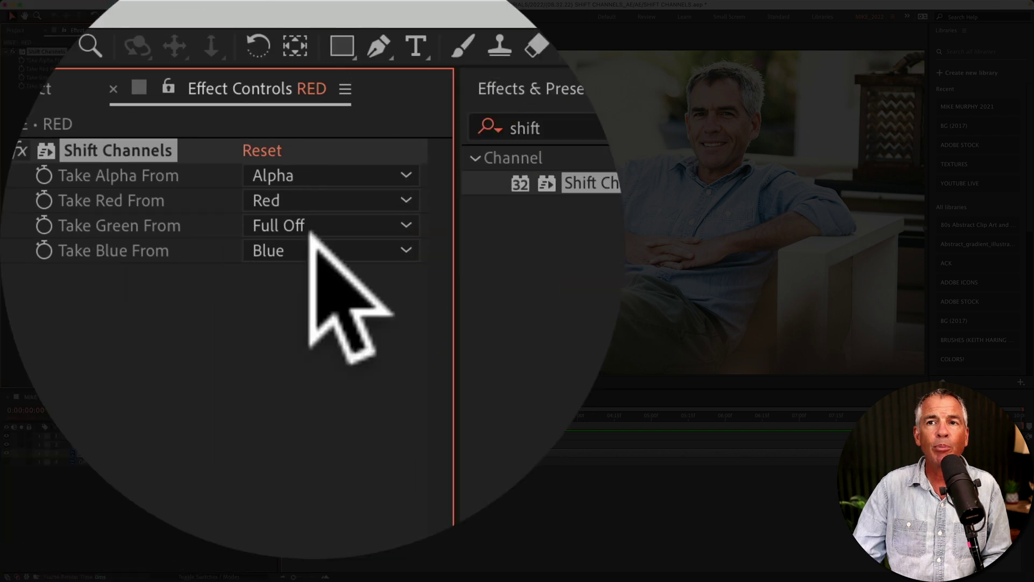
{"action": "left_click", "coordinate": [320, 251]}
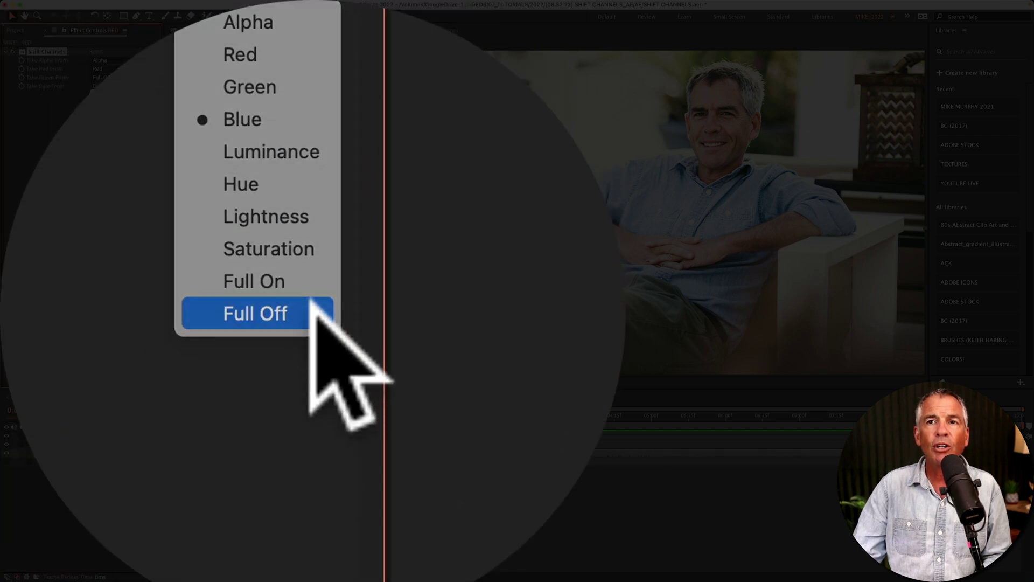
{"action": "left_click", "coordinate": [318, 308]}
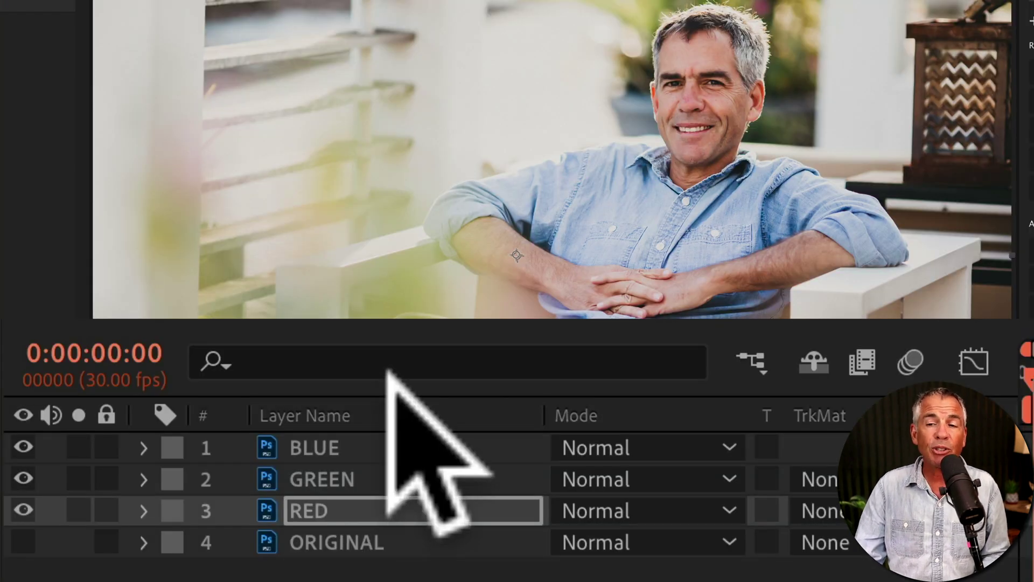
{"action": "left_click", "coordinate": [75, 503]}
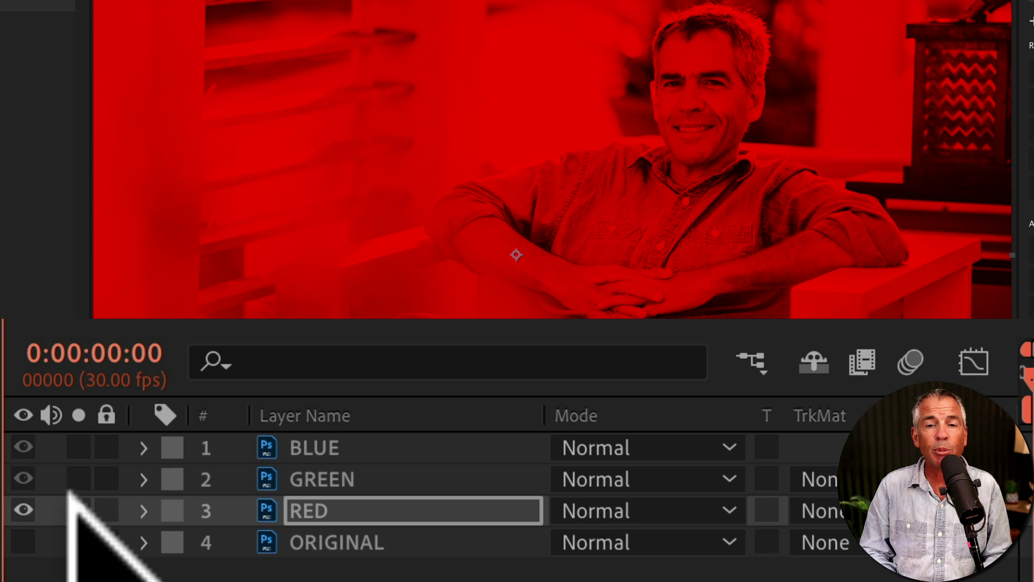
{"action": "left_click", "coordinate": [70, 495]}
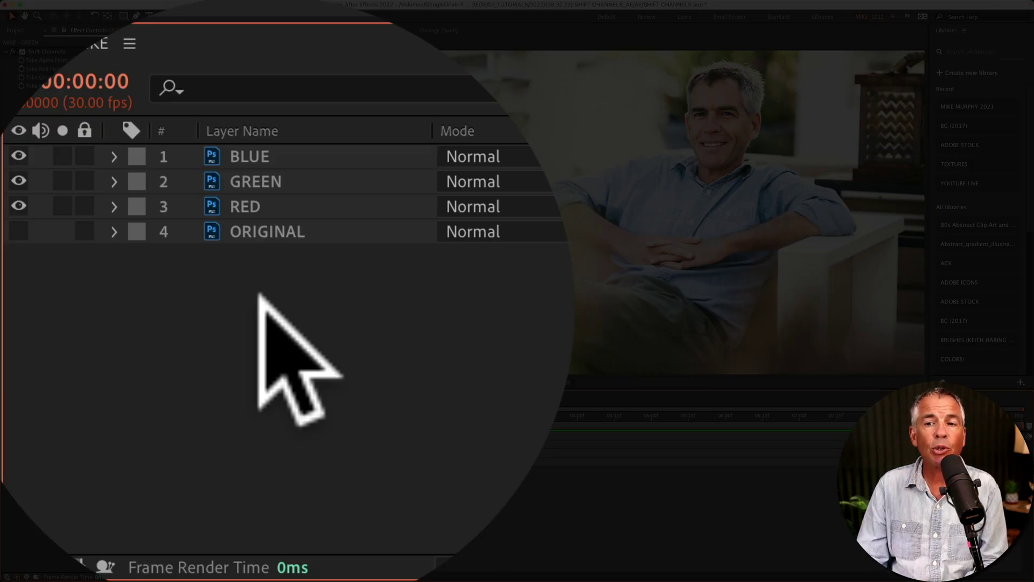
Step: On GREEN, set Take Red From and Take Blue From to Full Off, keeping Green
{"action": "left_click", "coordinate": [272, 182]}
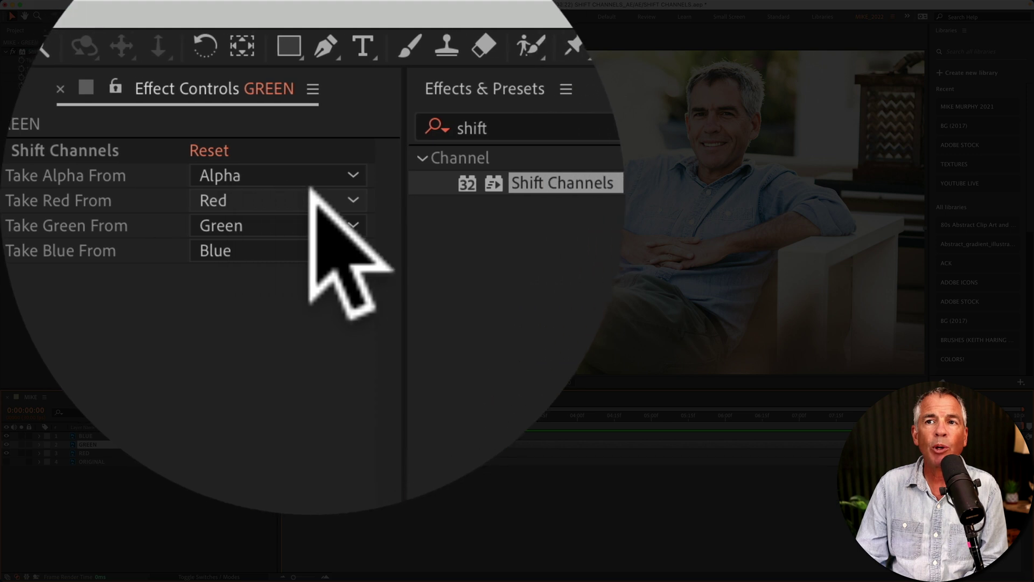
{"action": "left_click", "coordinate": [311, 191]}
{"action": "left_click", "coordinate": [346, 452]}
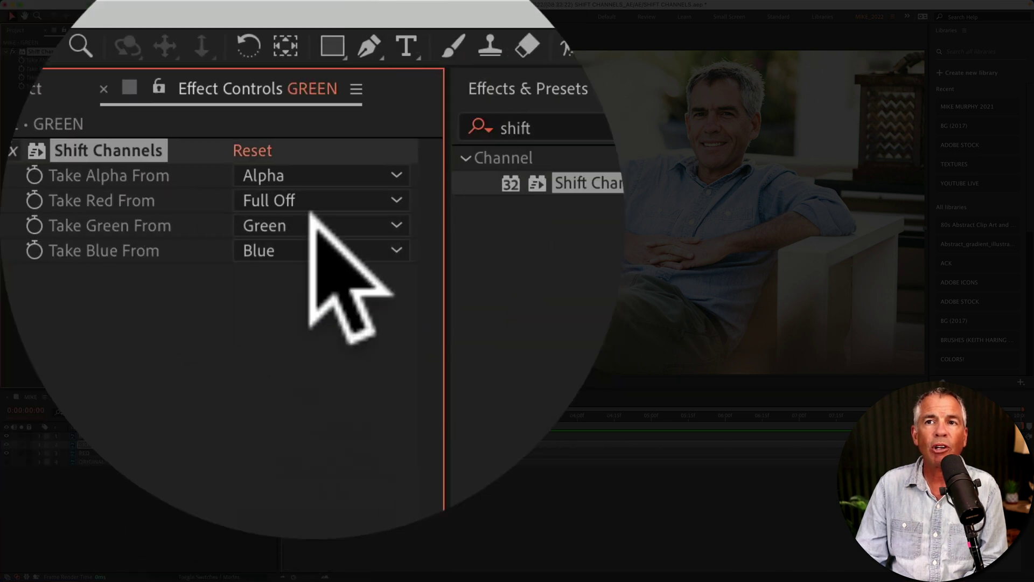
{"action": "left_click", "coordinate": [318, 225]}
{"action": "left_click", "coordinate": [301, 322]}
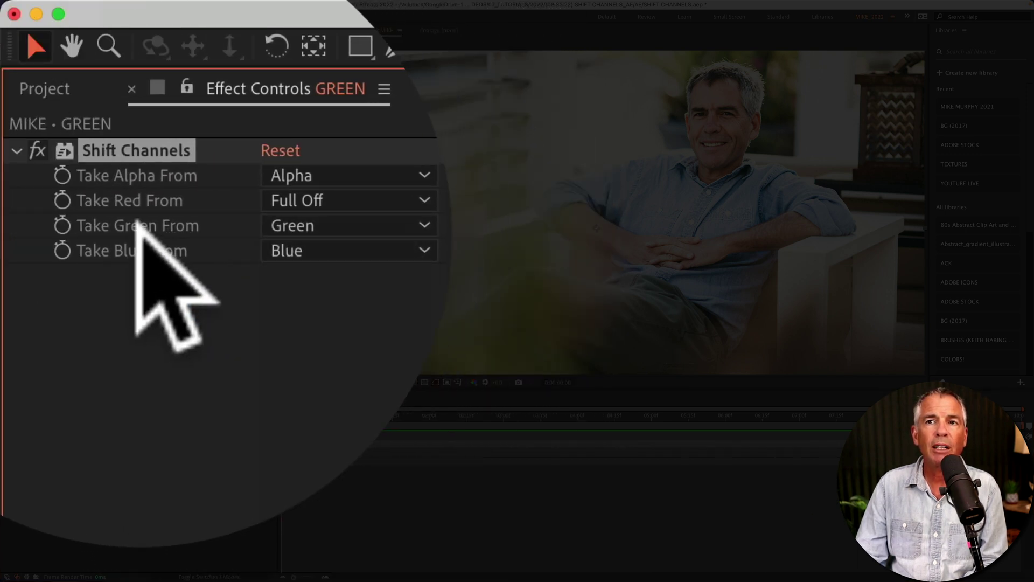
{"action": "left_click", "coordinate": [404, 250]}
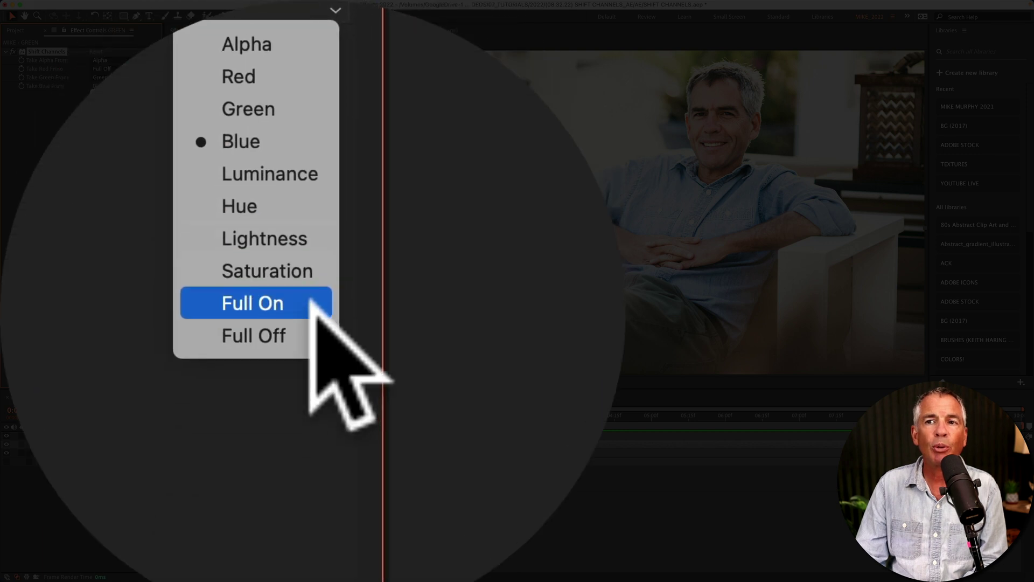
{"action": "left_click", "coordinate": [259, 335]}
Step: On BLUE, set Take Red From and Take Green From to Full Off
{"action": "left_click", "coordinate": [287, 256]}
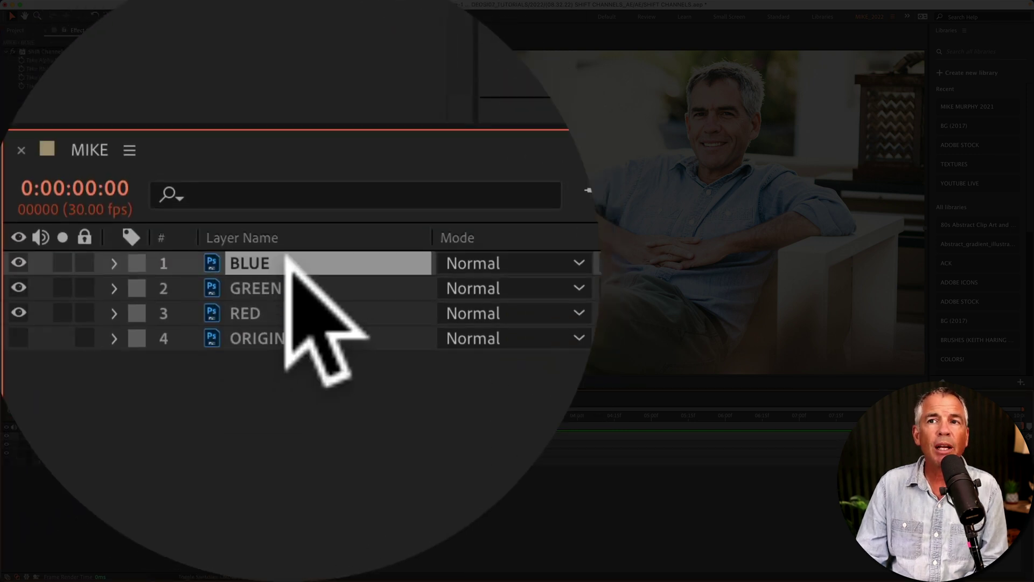
{"action": "left_click", "coordinate": [334, 100]}
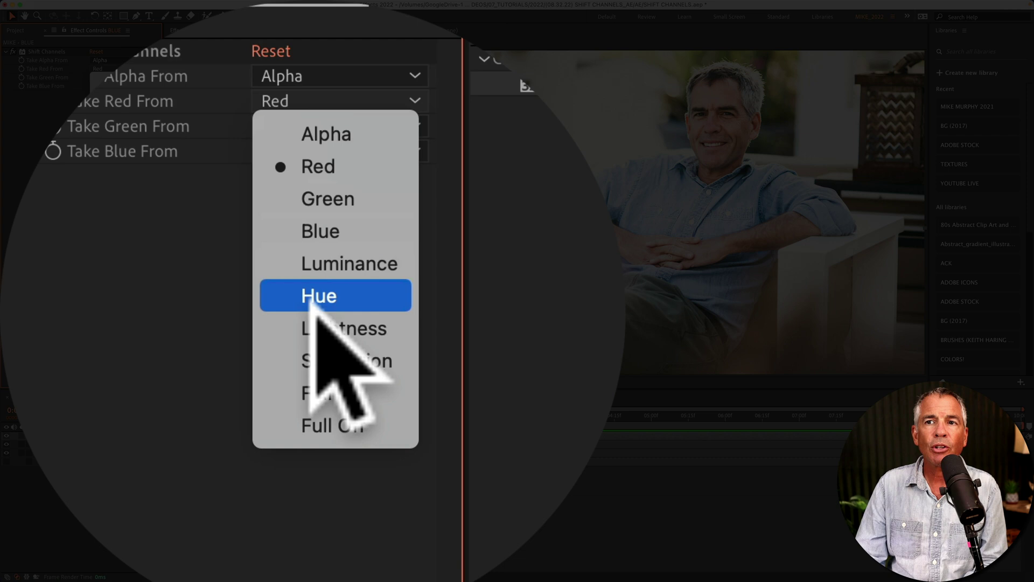
{"action": "left_click", "coordinate": [314, 305]}
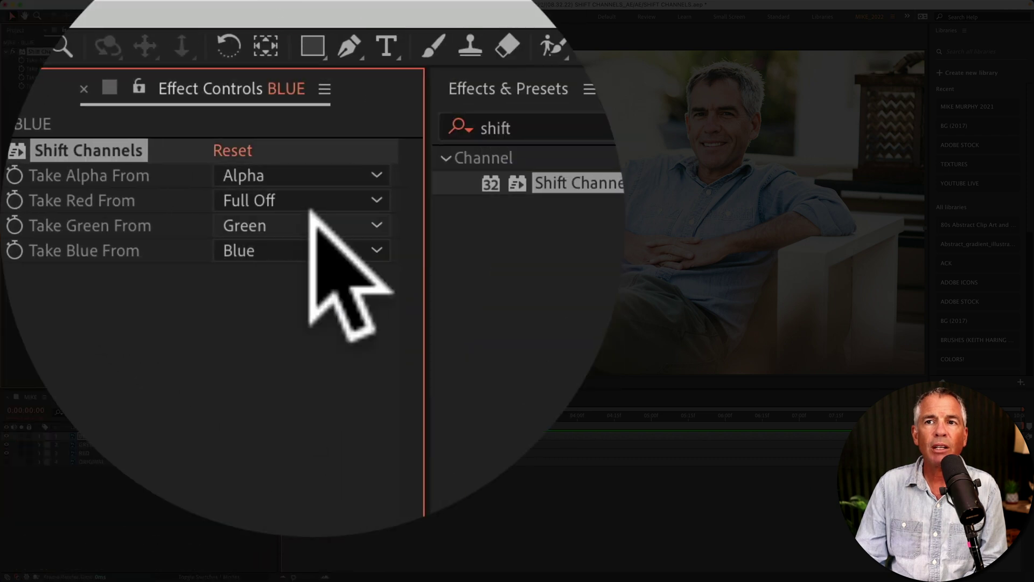
{"action": "left_click", "coordinate": [312, 221]}
{"action": "left_click", "coordinate": [297, 549]}
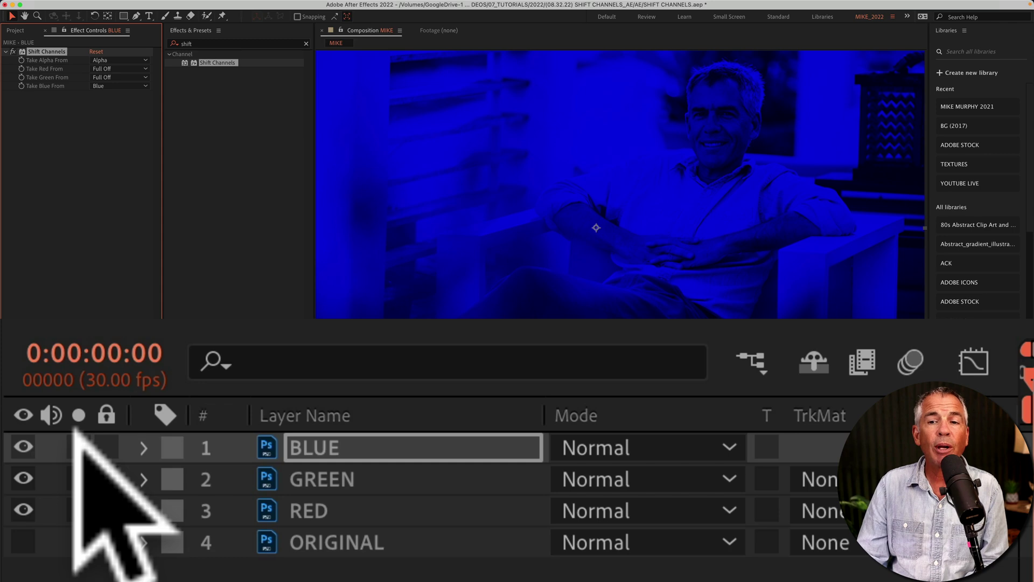
Step: Solo the GREEN and then the RED layer briefly to preview each channel
{"action": "left_click", "coordinate": [77, 480]}
{"action": "left_click", "coordinate": [77, 479]}
{"action": "left_click", "coordinate": [79, 510]}
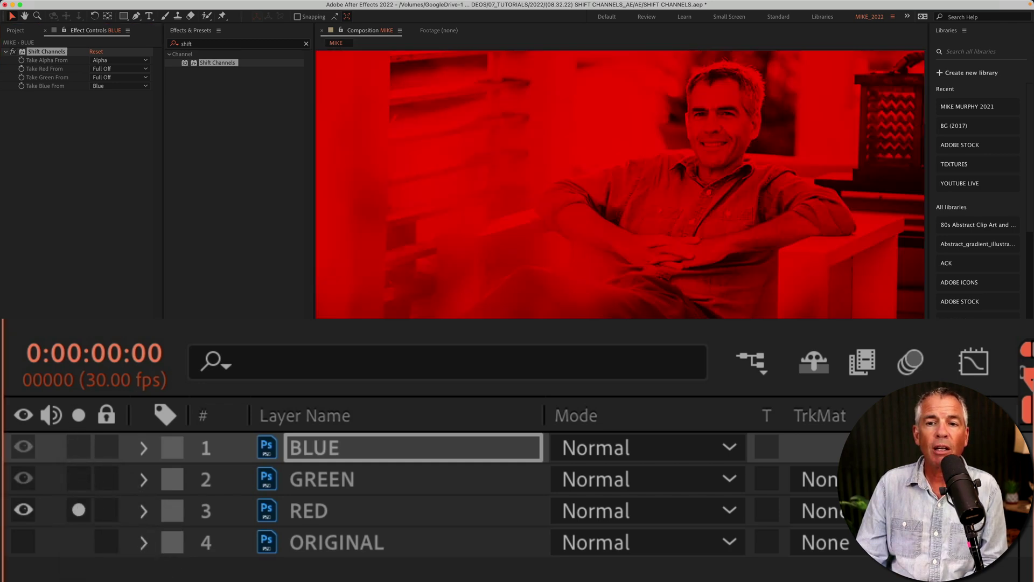
{"action": "left_click", "coordinate": [79, 511]}
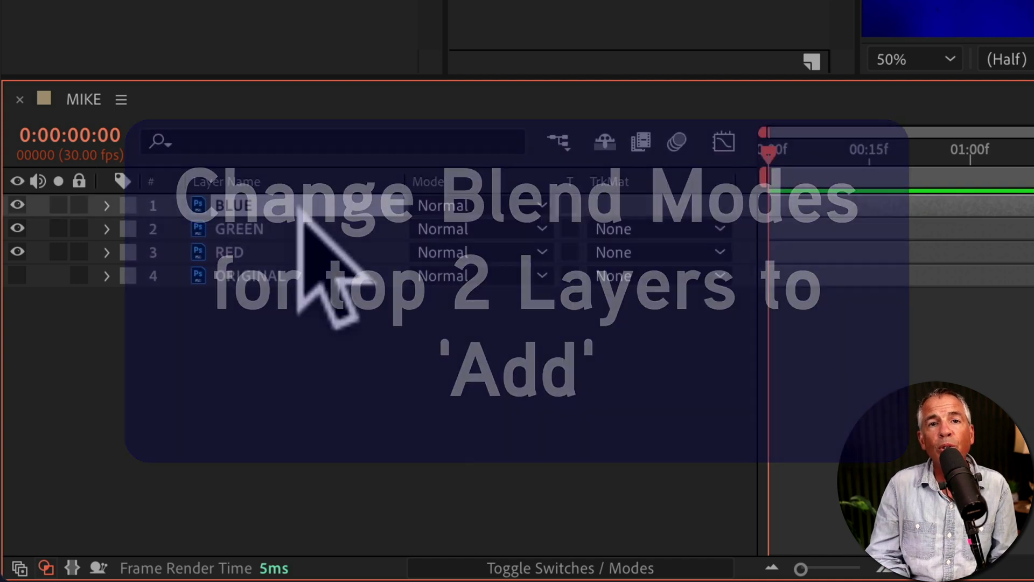
Step: Select BLUE and GREEN and bring the timeline's blend mode columns into view
{"action": "left_click", "coordinate": [302, 206]}
{"action": "left_click", "coordinate": [295, 227], "text": "shift"}
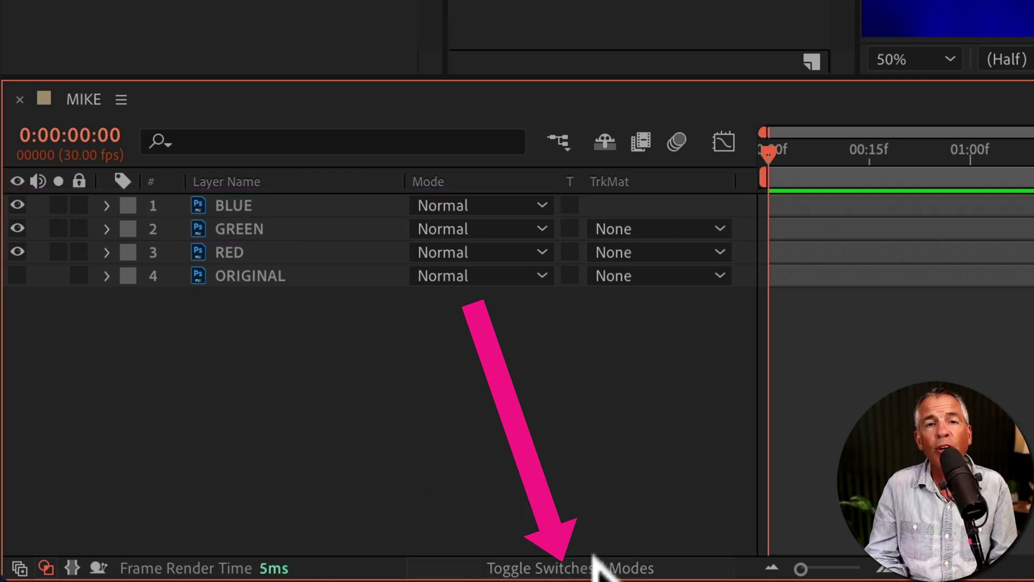
{"action": "left_click", "coordinate": [596, 563]}
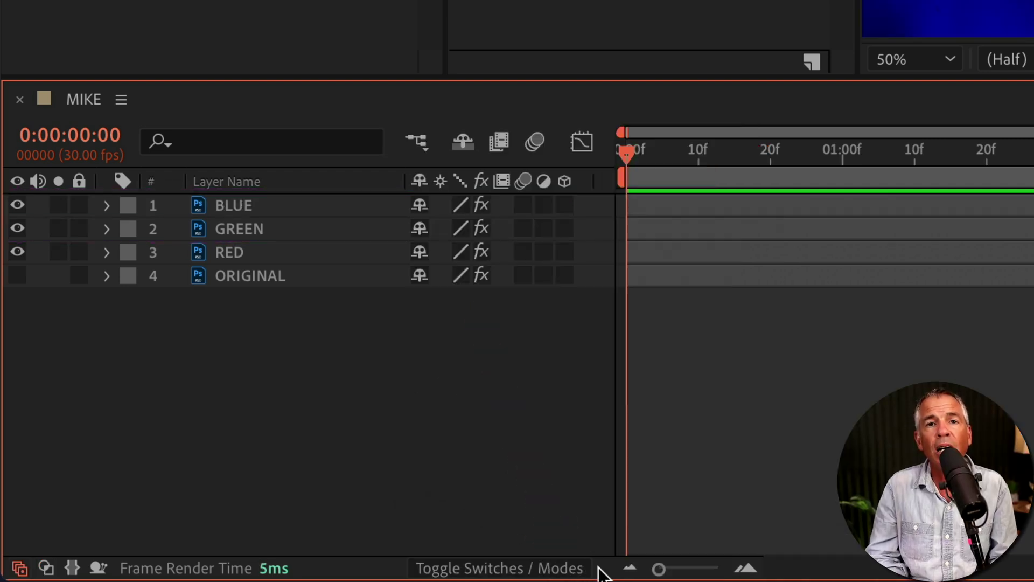
{"action": "left_click", "coordinate": [482, 557]}
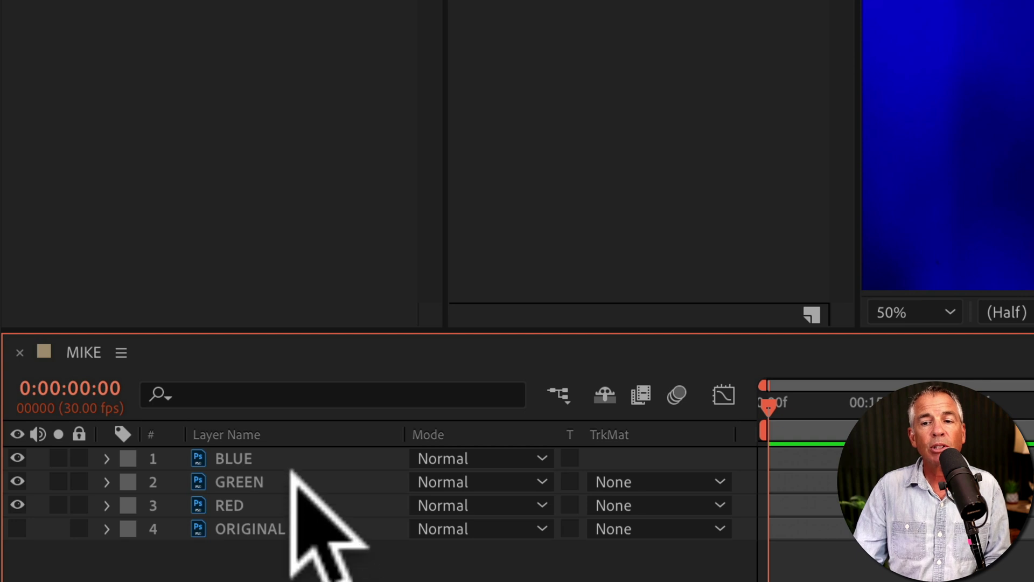
Step: Set the blend mode of both GREEN and BLUE to Add
{"action": "left_click", "coordinate": [293, 482]}
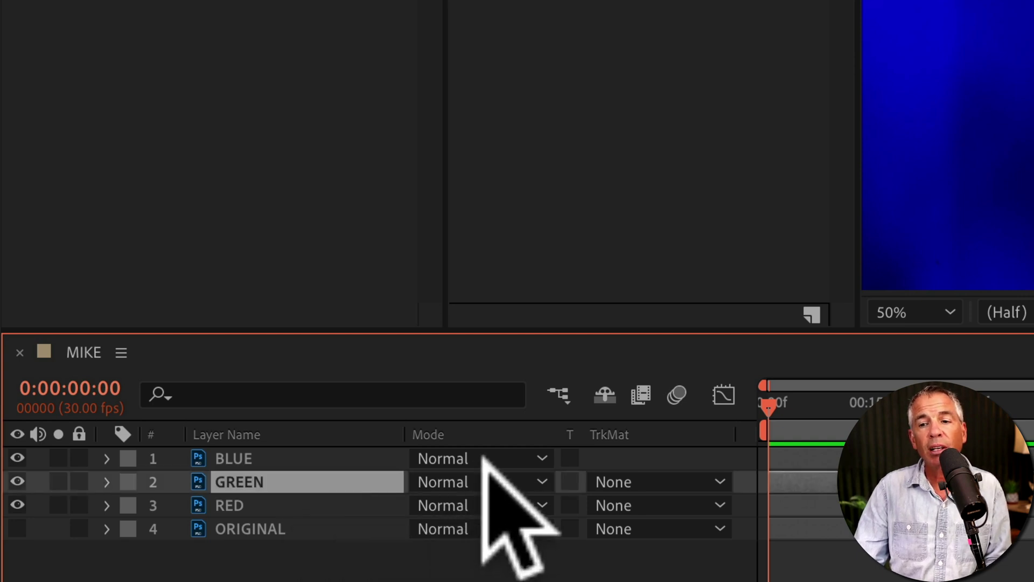
{"action": "left_click", "coordinate": [531, 479]}
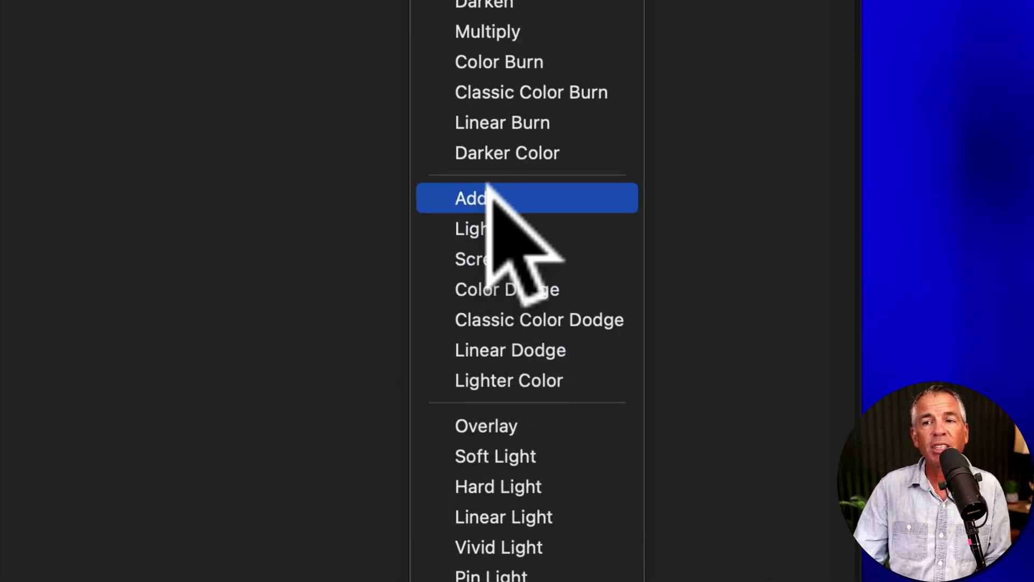
{"action": "left_click", "coordinate": [483, 198]}
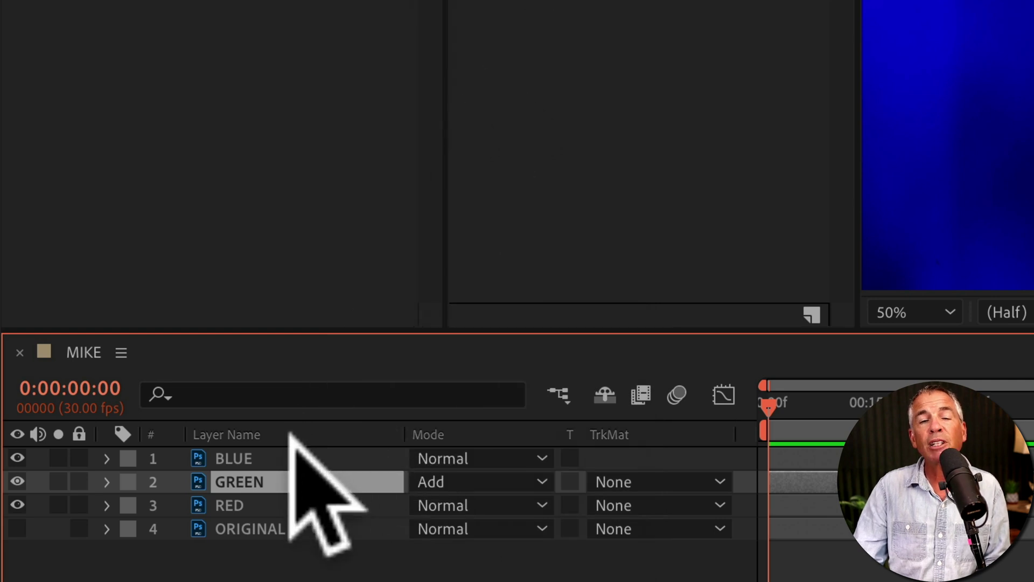
{"action": "left_click", "coordinate": [287, 450]}
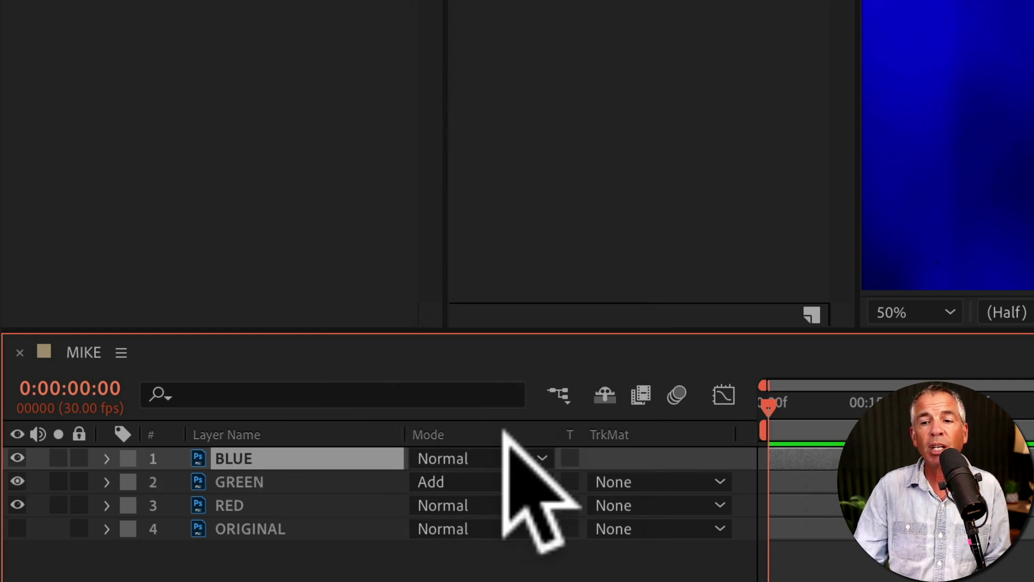
{"action": "left_click", "coordinate": [535, 455]}
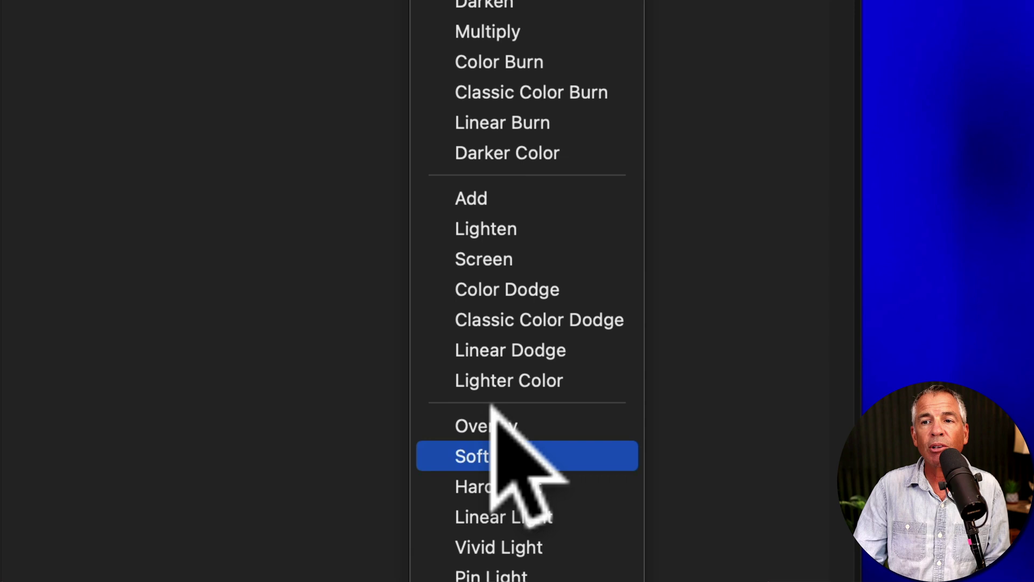
{"action": "left_click", "coordinate": [483, 199]}
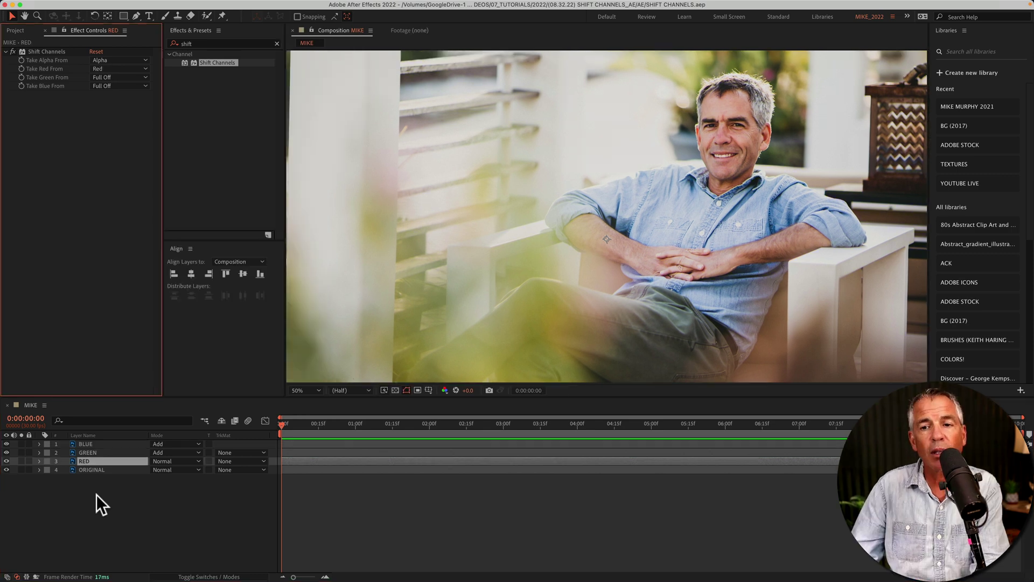
Step: Select the RED layer, switch to the Selection tool with V, and zoom into the viewer
{"action": "left_click", "coordinate": [96, 494]}
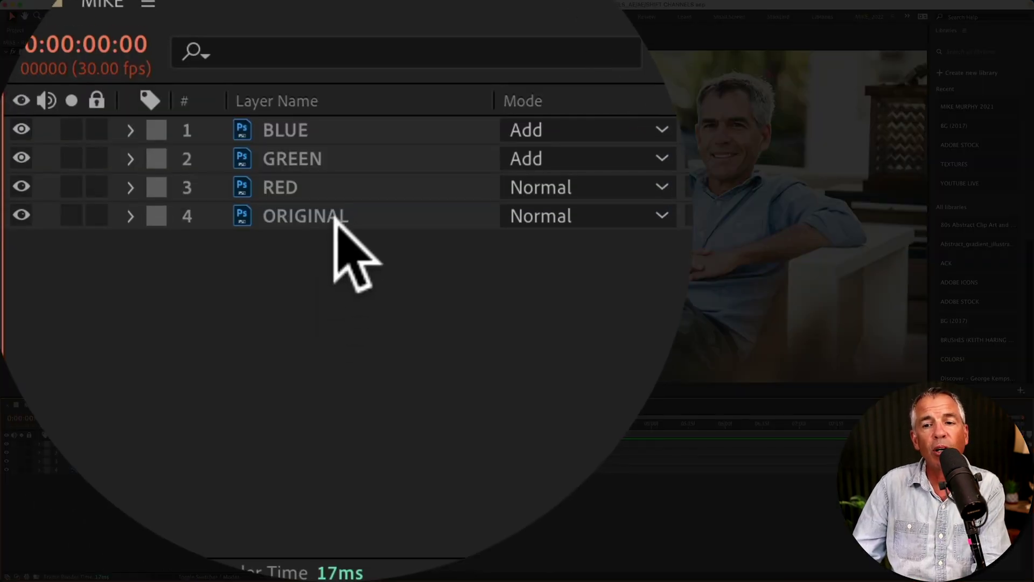
{"action": "left_click", "coordinate": [100, 460]}
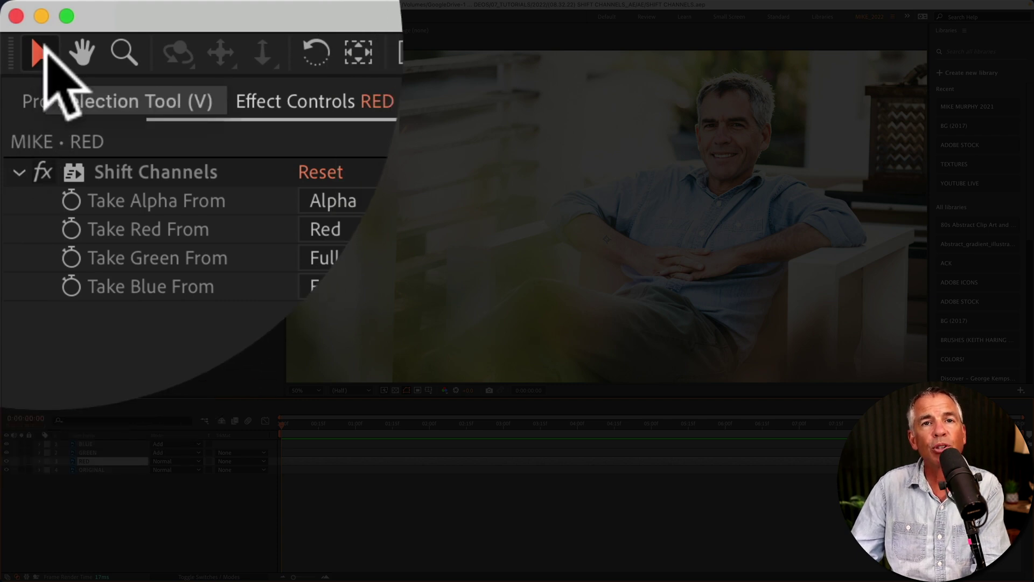
{"action": "key", "text": "v"}
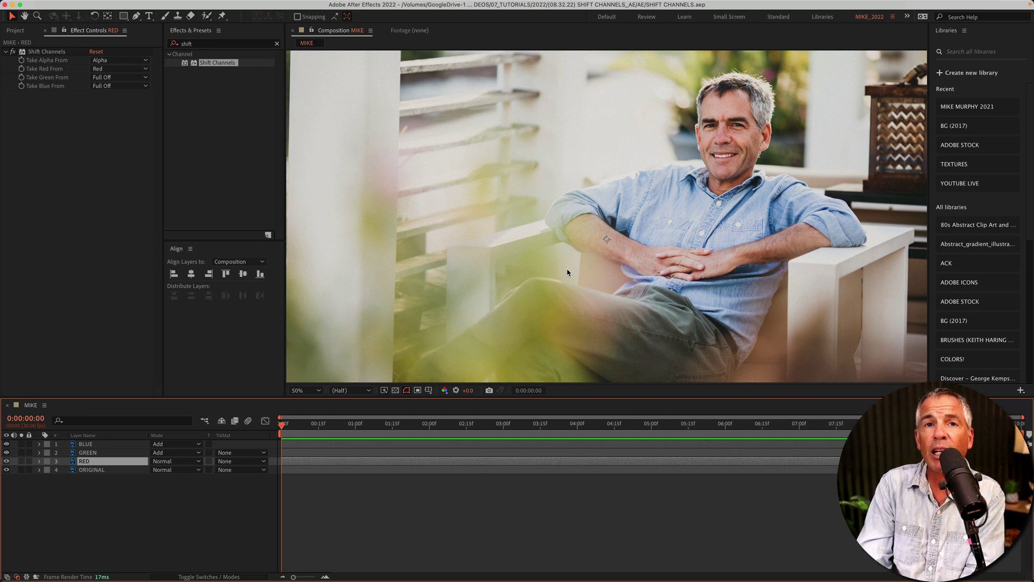
{"action": "scroll", "coordinate": [825, 234], "scroll_direction": "up", "scroll_amount": 5}
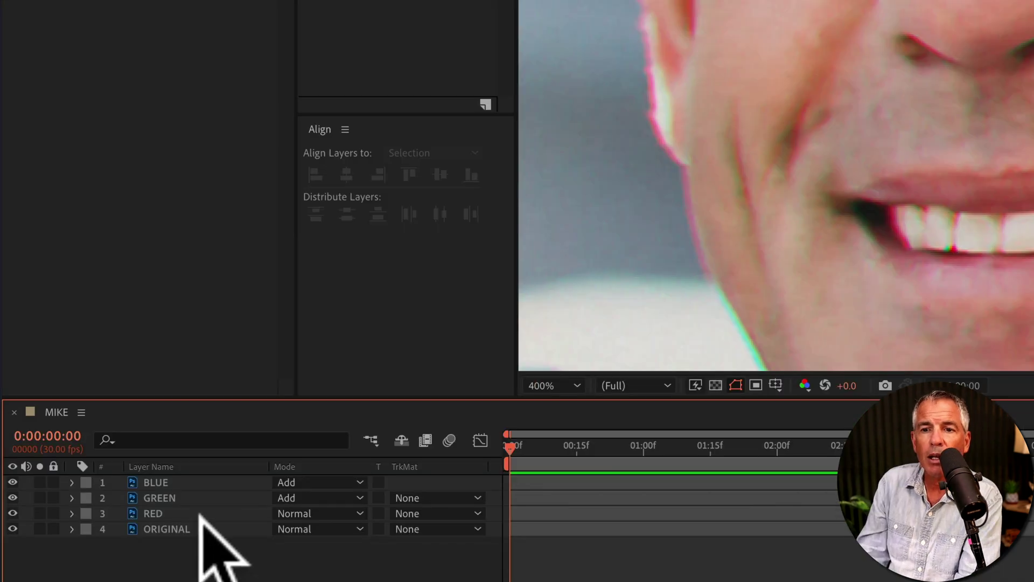
Step: Align BLUE, GREEN and RED to each other's horizontal centre, then reselect RED alone
{"action": "left_click", "coordinate": [202, 513]}
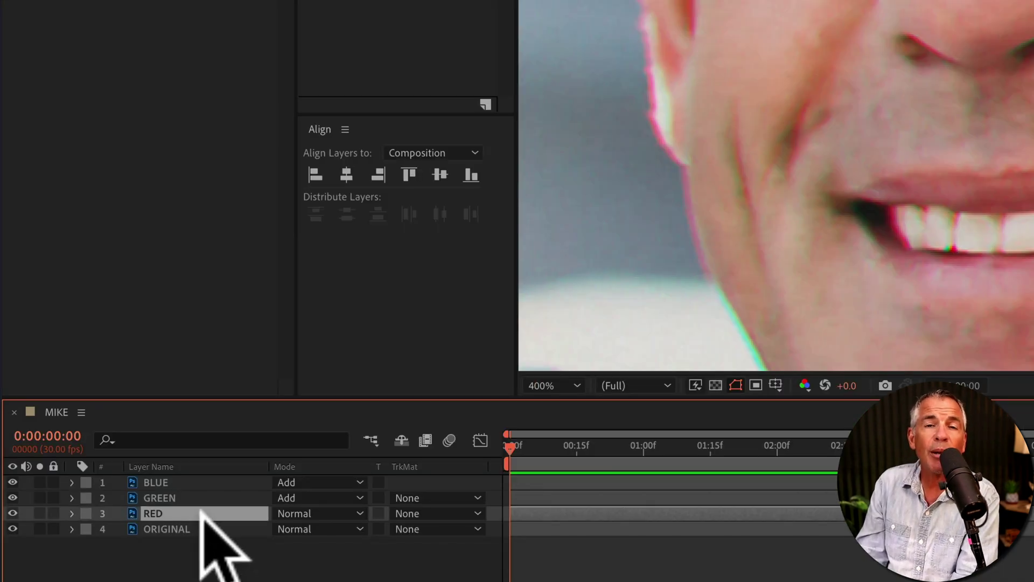
{"action": "left_click", "coordinate": [194, 492]}
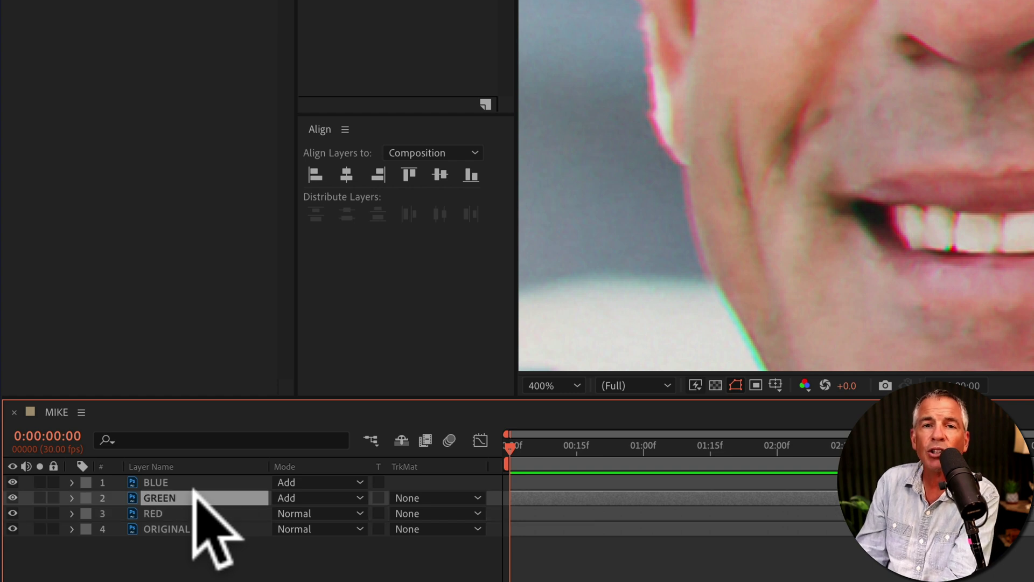
{"action": "left_click", "coordinate": [188, 477]}
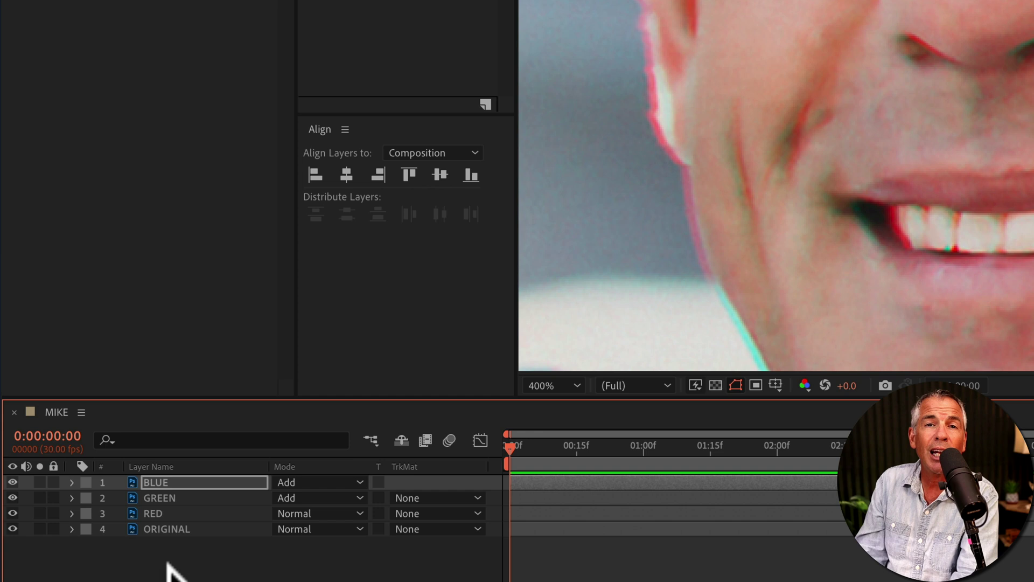
{"action": "left_click", "coordinate": [172, 512], "text": "shift"}
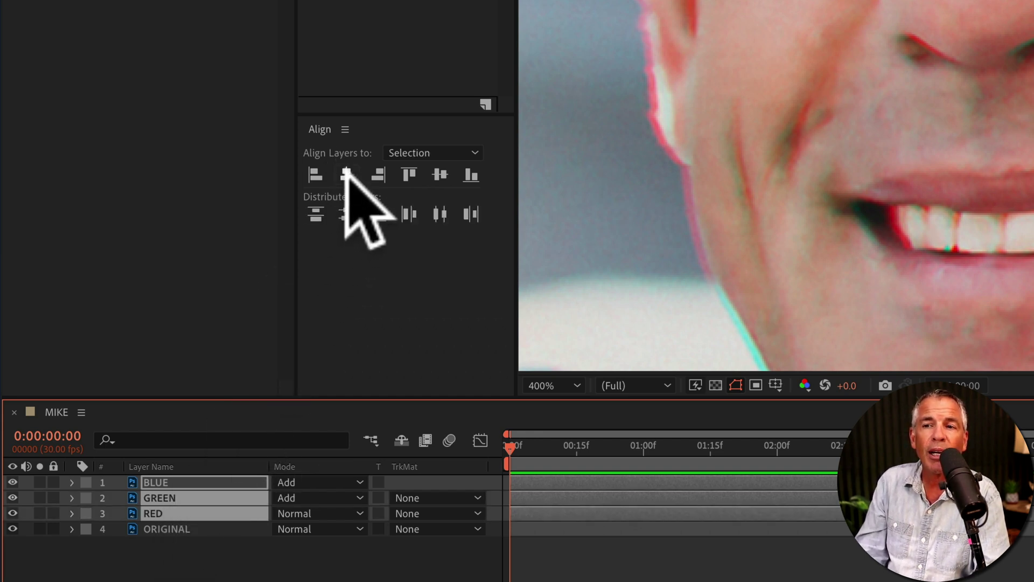
{"action": "left_click", "coordinate": [346, 173]}
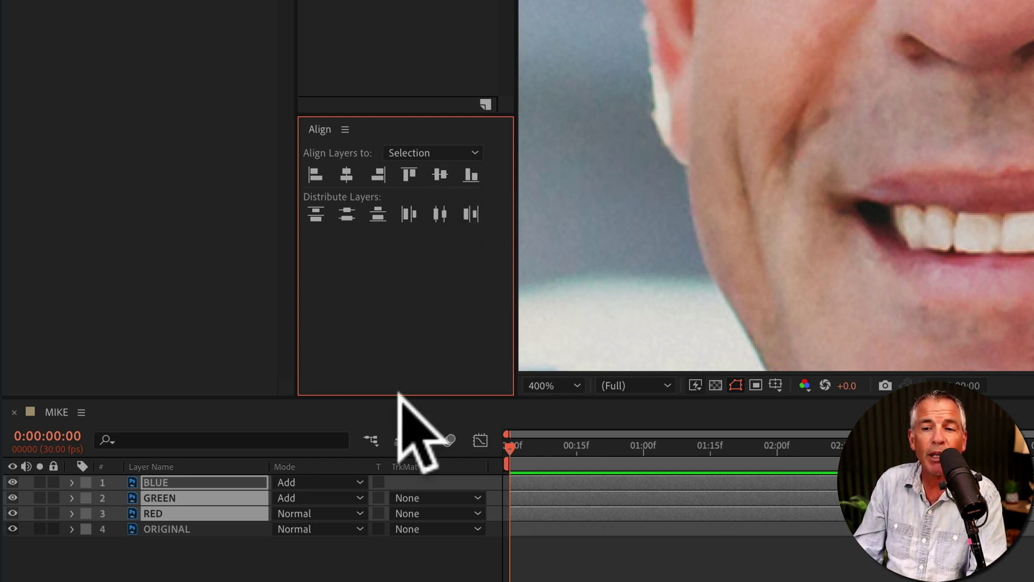
{"action": "left_click", "coordinate": [157, 547]}
{"action": "left_click", "coordinate": [178, 513]}
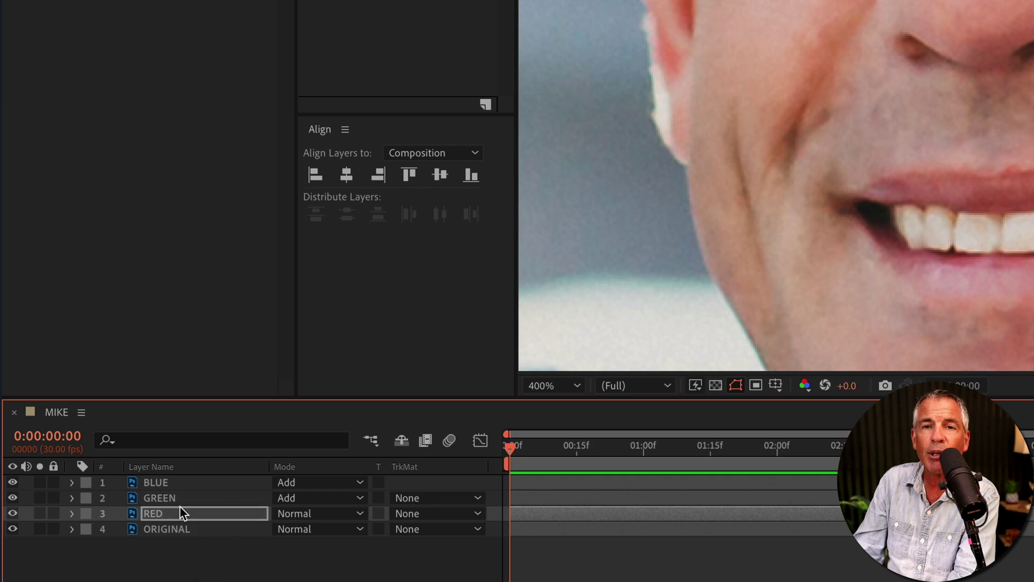